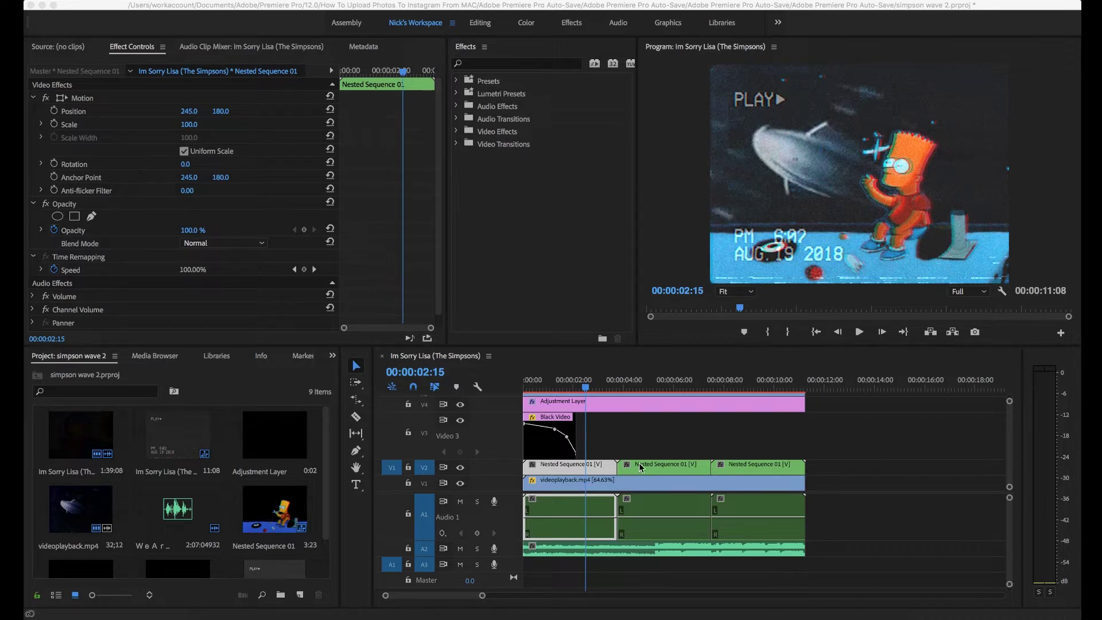
Add the Im Sorry Lisa clip to the V1 timeline and zoom out to see it whole.
click(587, 367)
drag(588, 390, 726, 391)
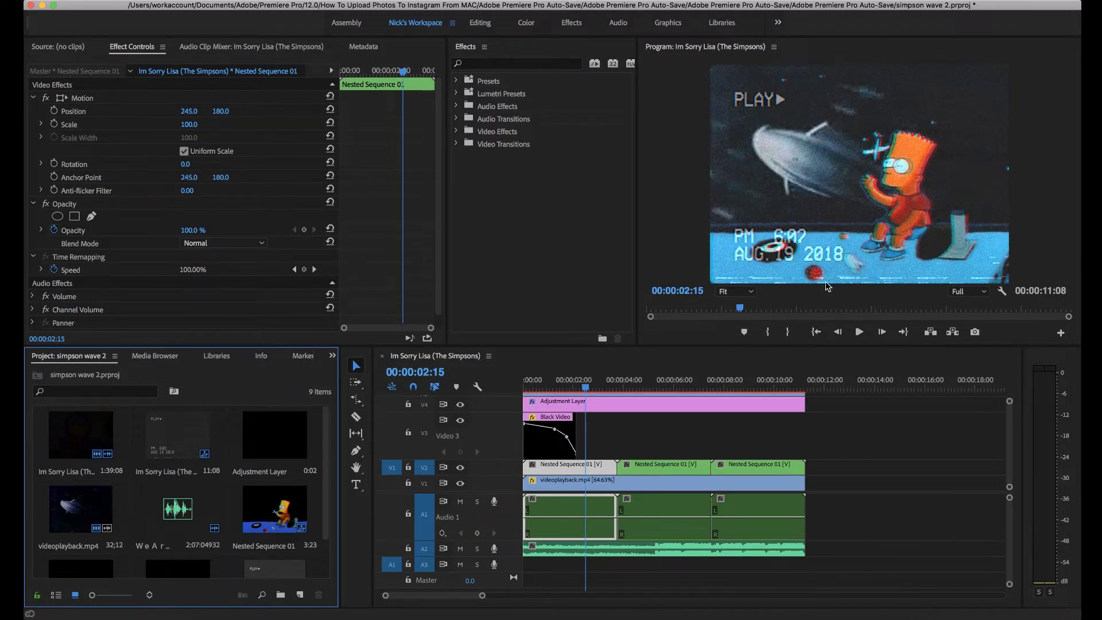
drag(72, 428, 832, 480)
key(minus)
drag(652, 387, 758, 394)
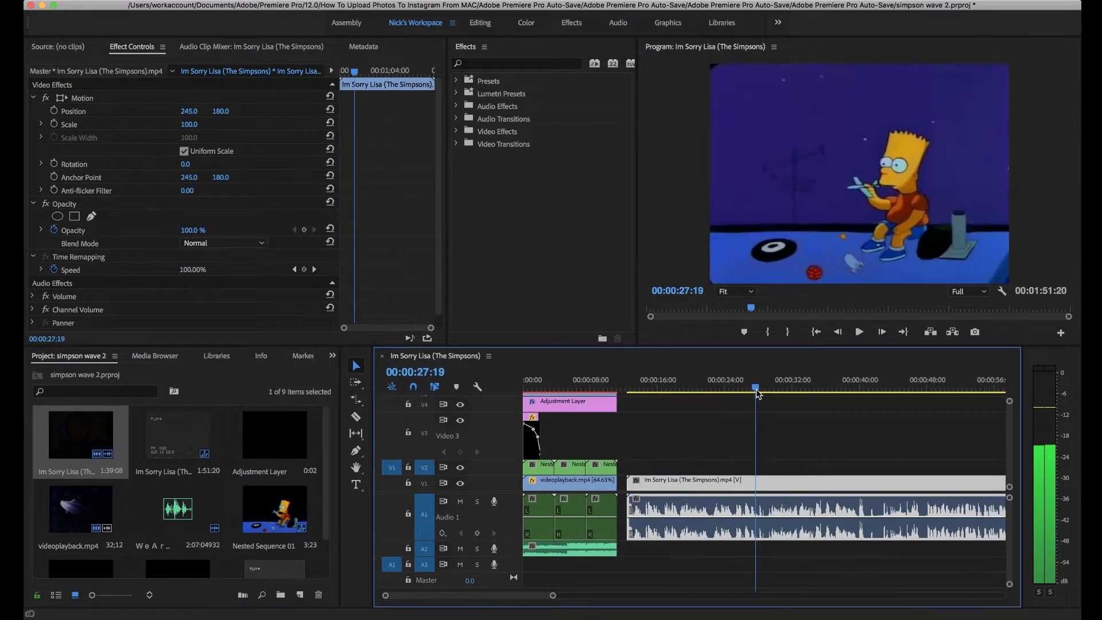
Preview the clip and locate the cut point around 00:00:29:19.
click(859, 332)
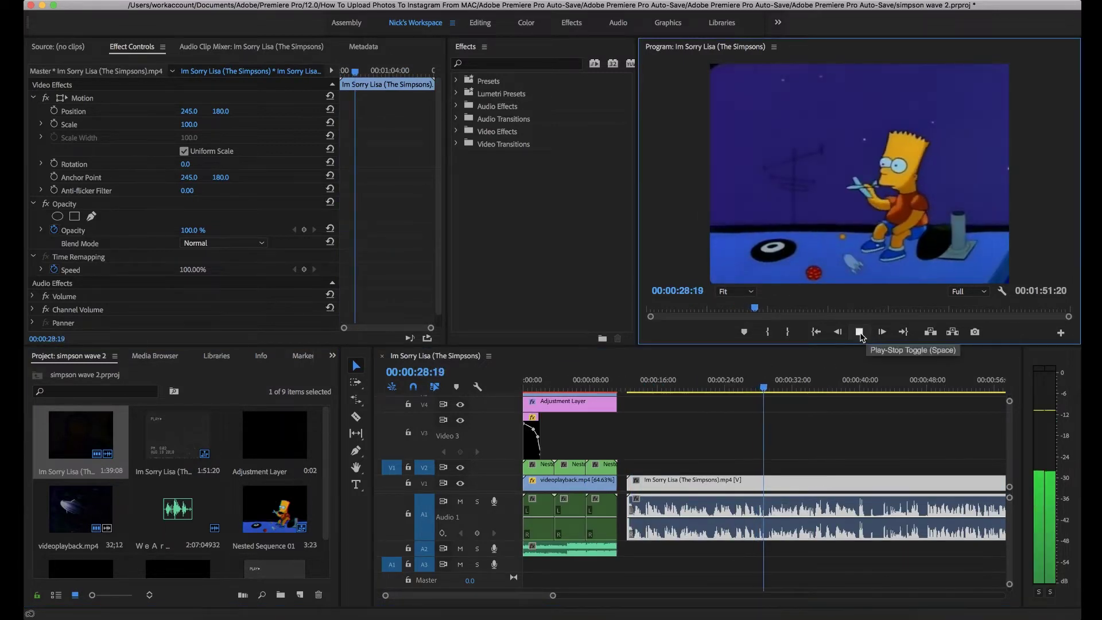
click(858, 333)
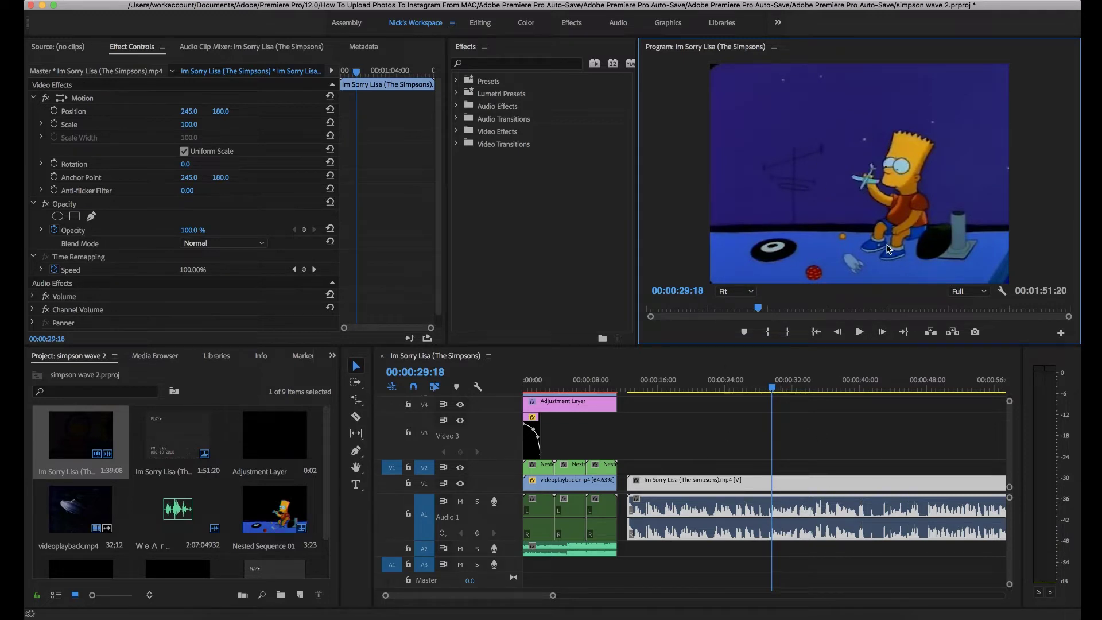
click(774, 389)
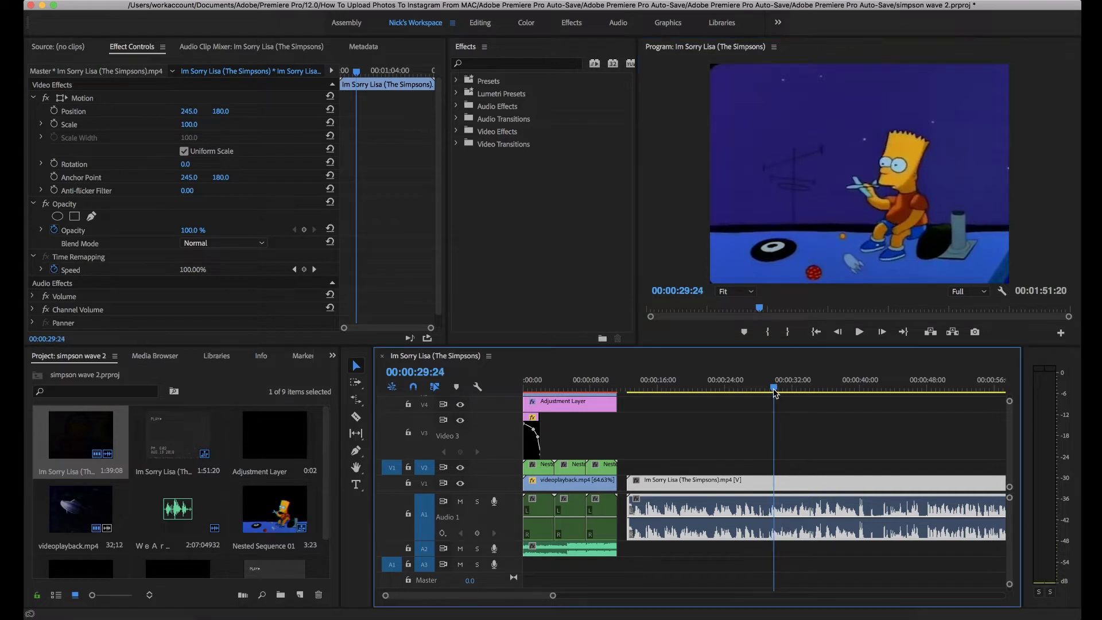
mouse_move(774, 392)
mouse_down()
mouse_move(759, 393)
mouse_move(776, 396)
mouse_up()
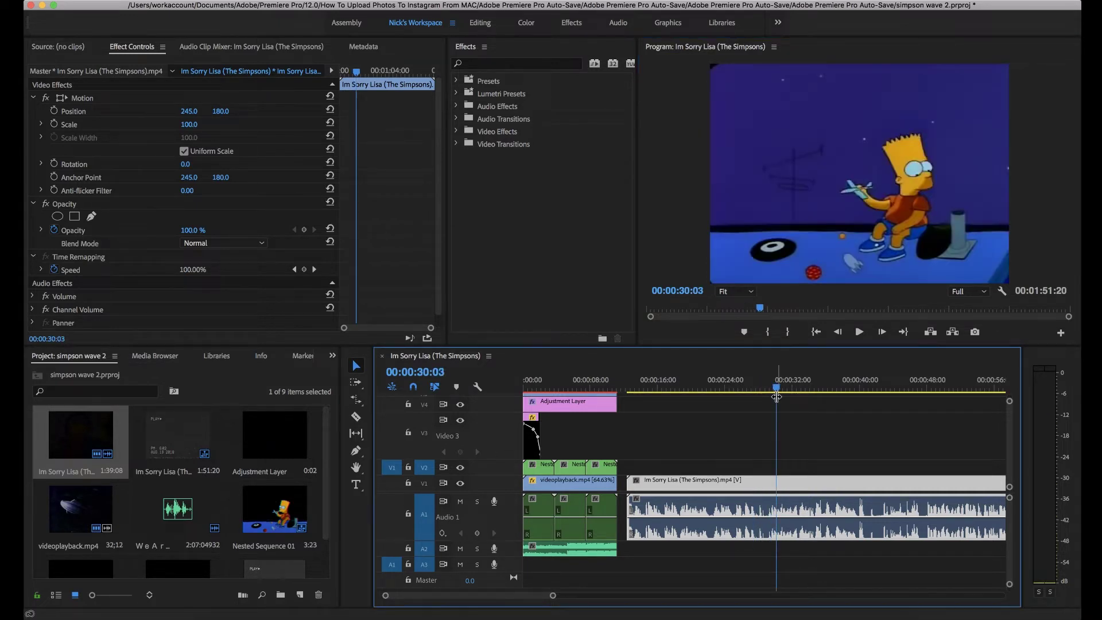
Razor-cut the clip at 00:00:29:19 and again at 00:00:29:00.
key(c)
key(equal)
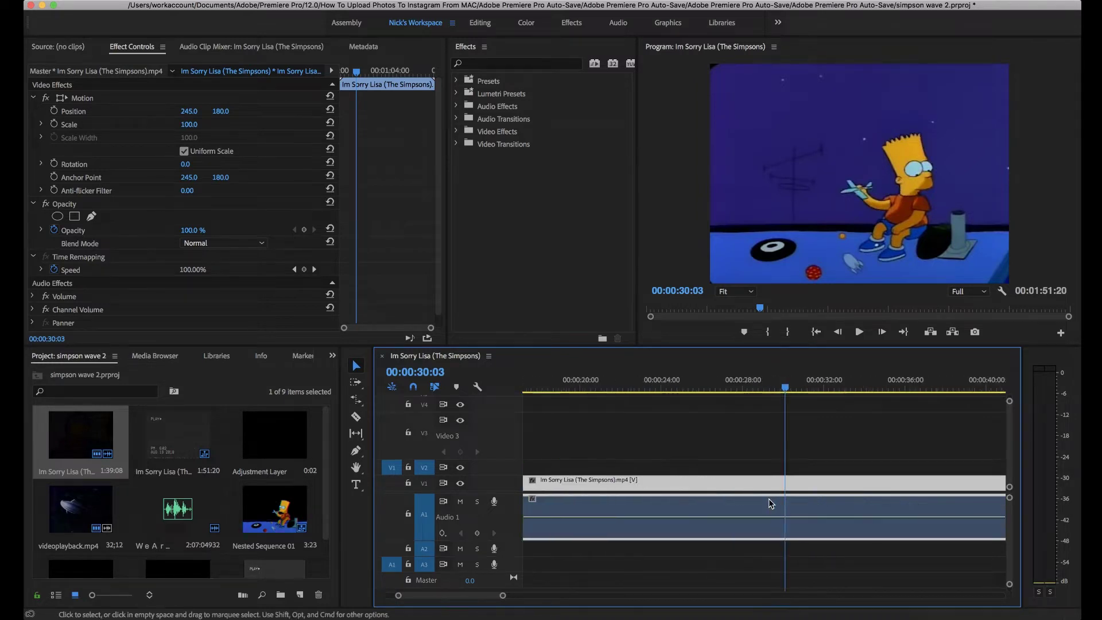
click(780, 483)
click(781, 483)
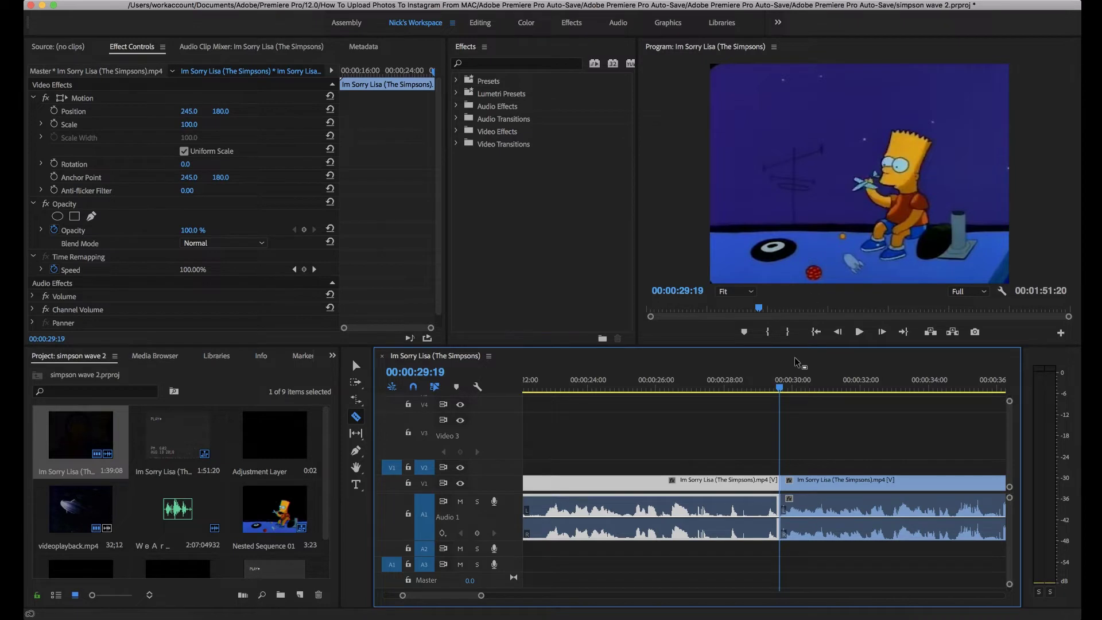
drag(779, 388, 757, 388)
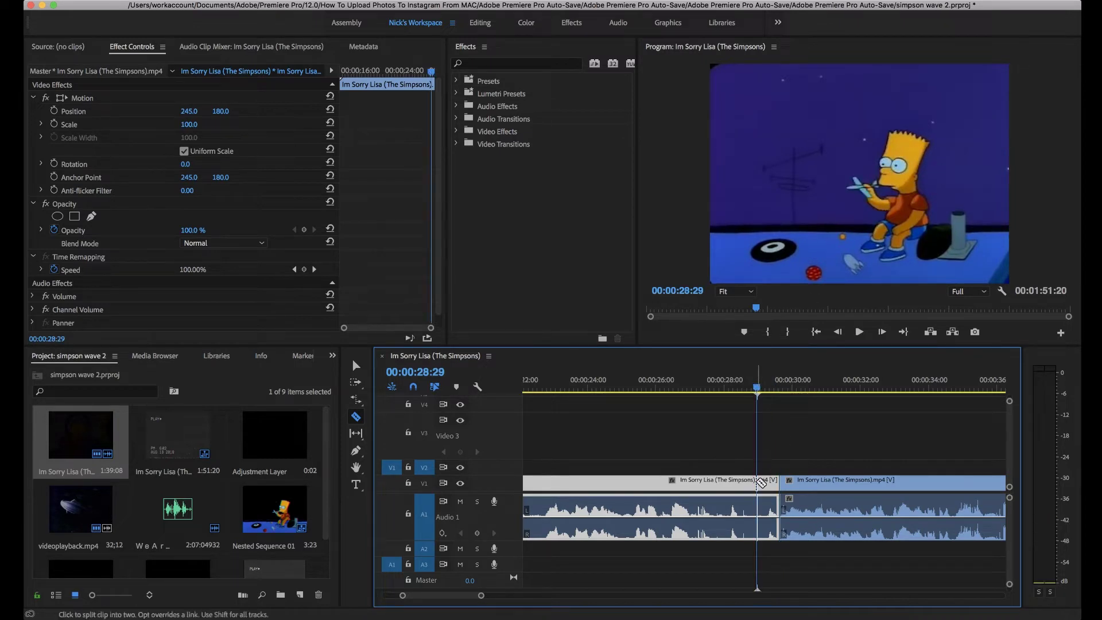
click(758, 483)
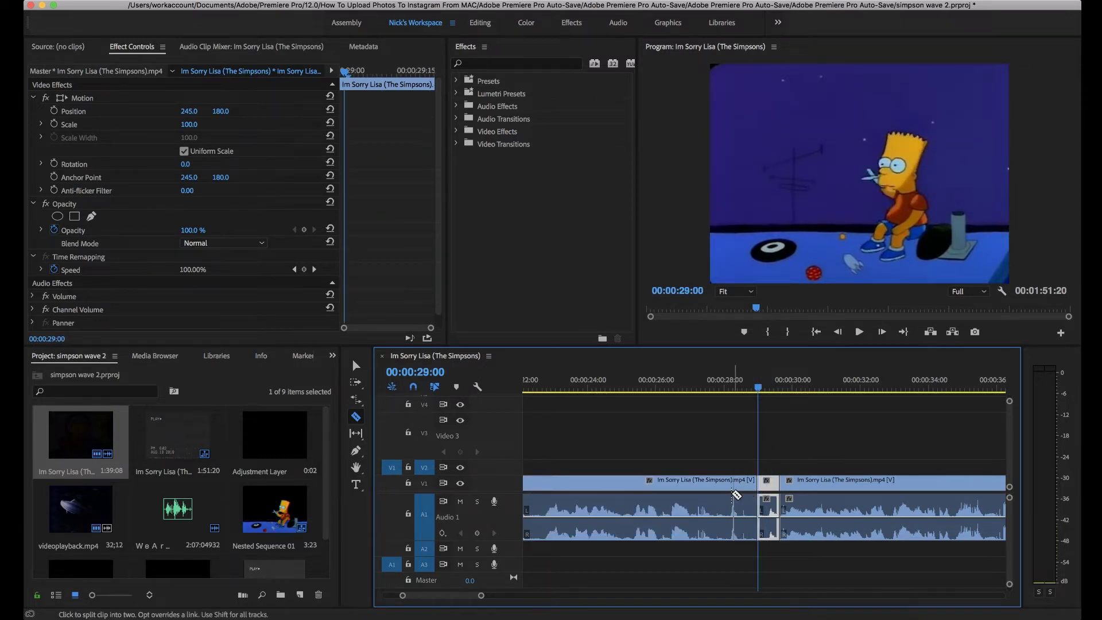
Delete everything before the short 00:00:29:00–00:00:29:19 slice.
key(v)
click(733, 497)
key(Delete)
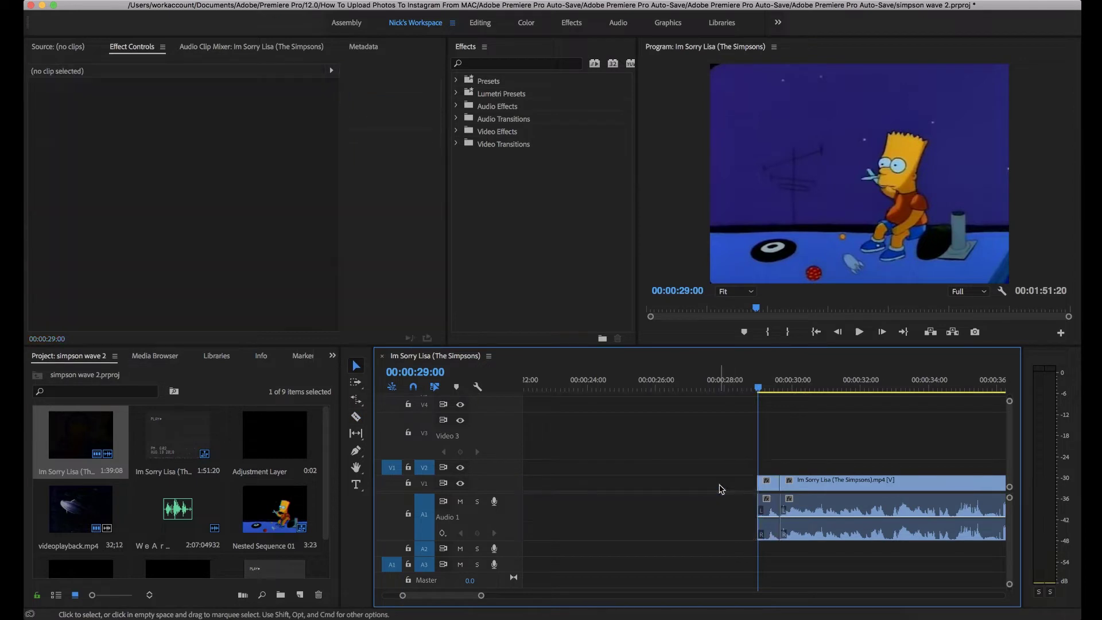
click(803, 505)
Delete the long remainder and move the short slice left onto V1.
key(Delete)
drag(767, 485, 610, 489)
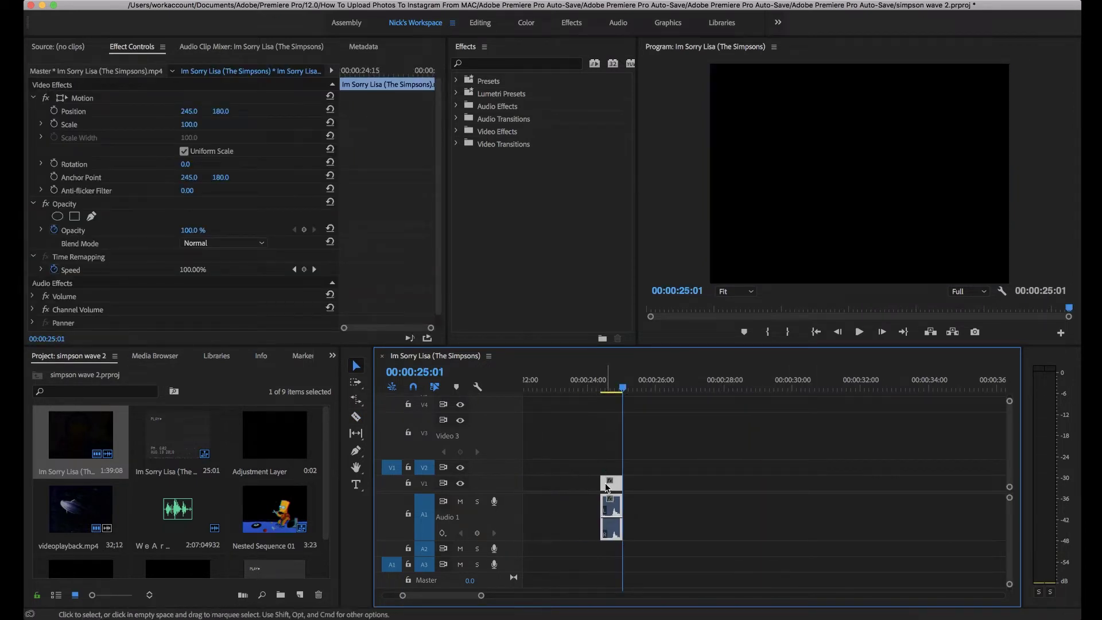
key(Down)
drag(632, 467, 616, 485)
drag(608, 392, 626, 392)
Remove the extra short clip, keeping one slice that ends at 00:00:25:01.
key(=)
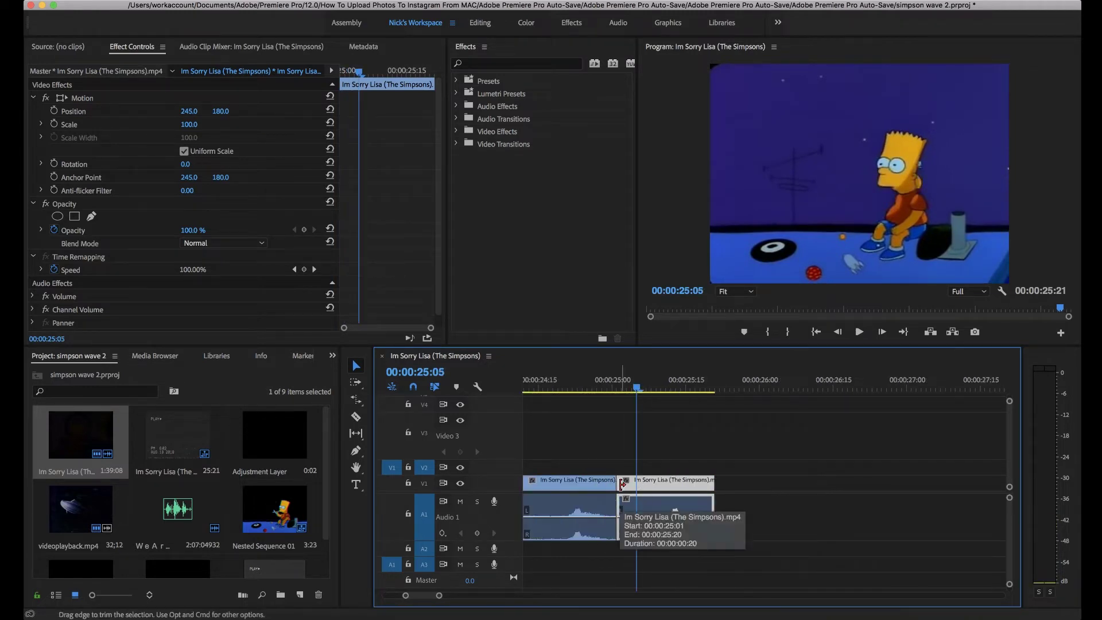
key(super+z)
key(super+z)
key(super+z)
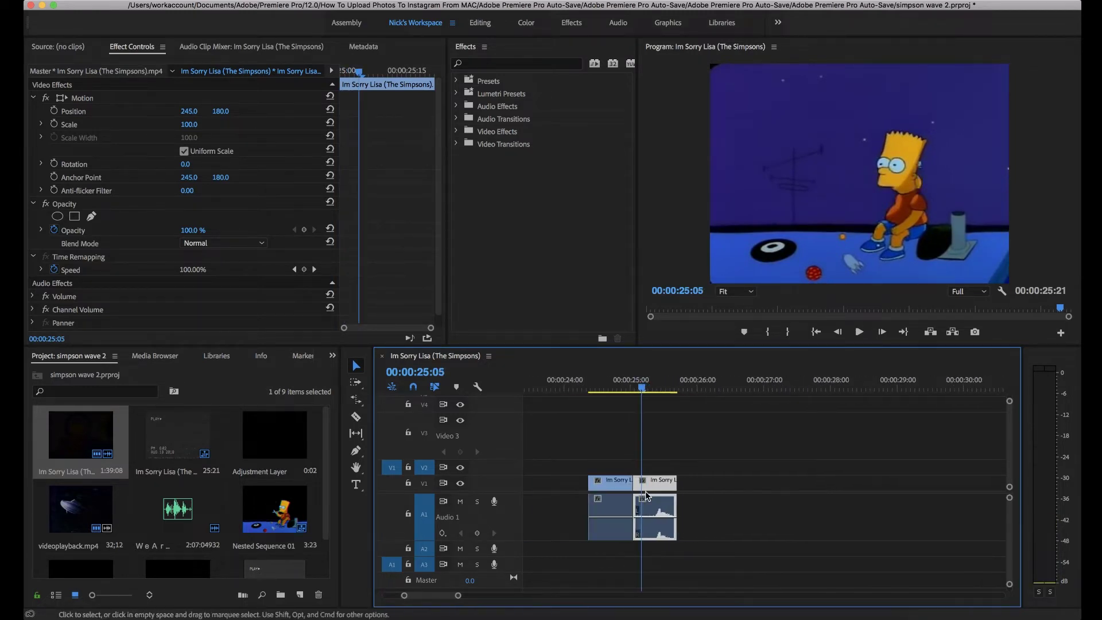
click(619, 482)
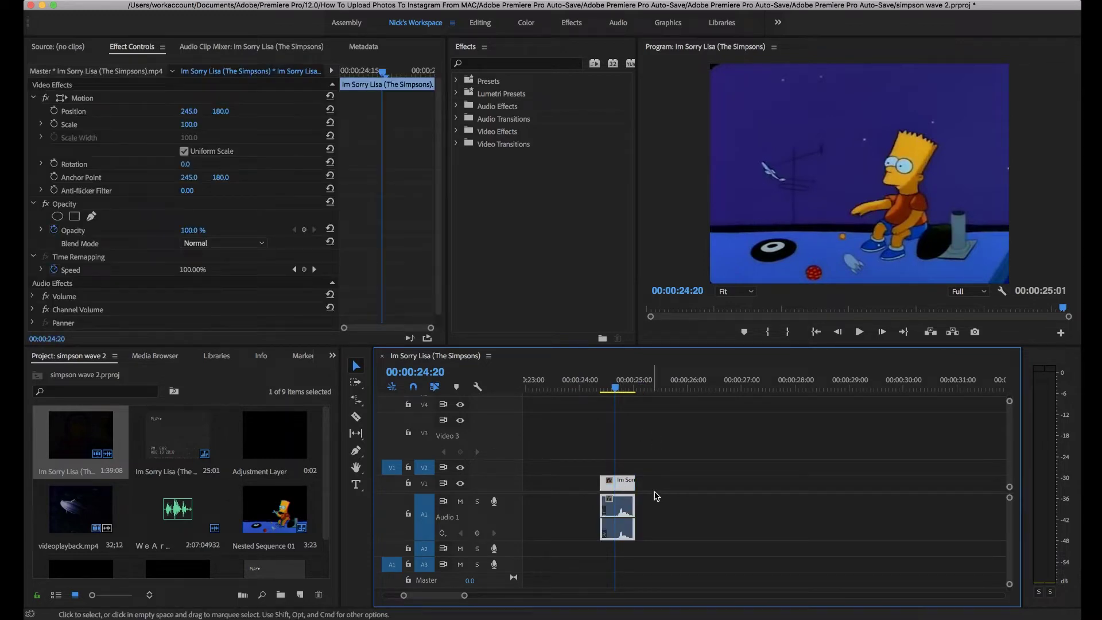
key(r)
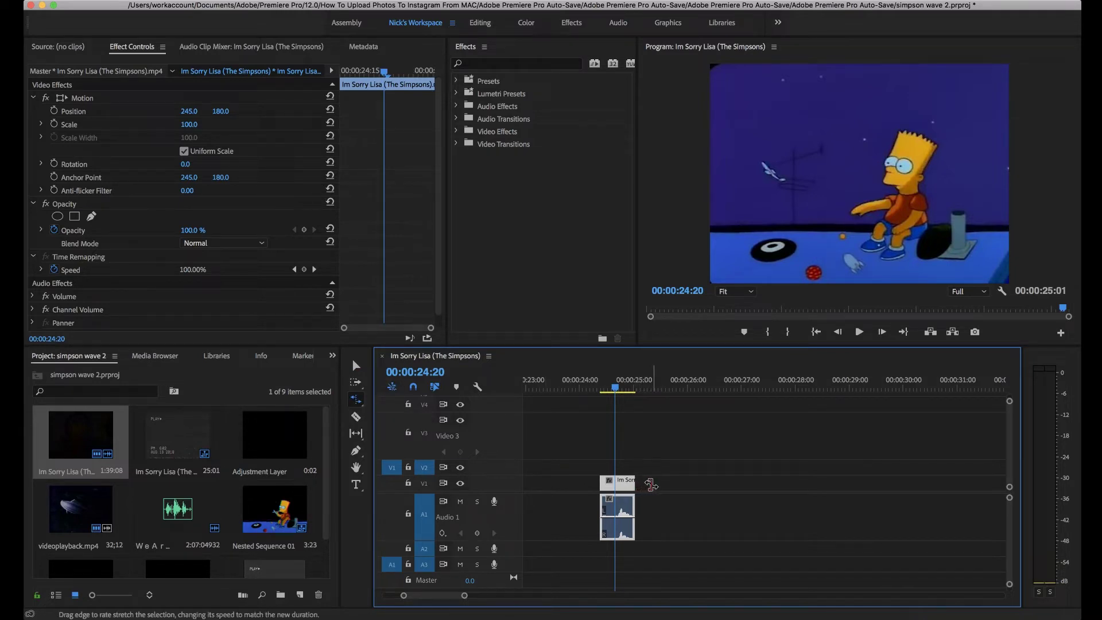
Rate-stretch the clip to 58.82% speed and move it to start at 00:00:21:06.
click(654, 484)
drag(634, 484, 650, 482)
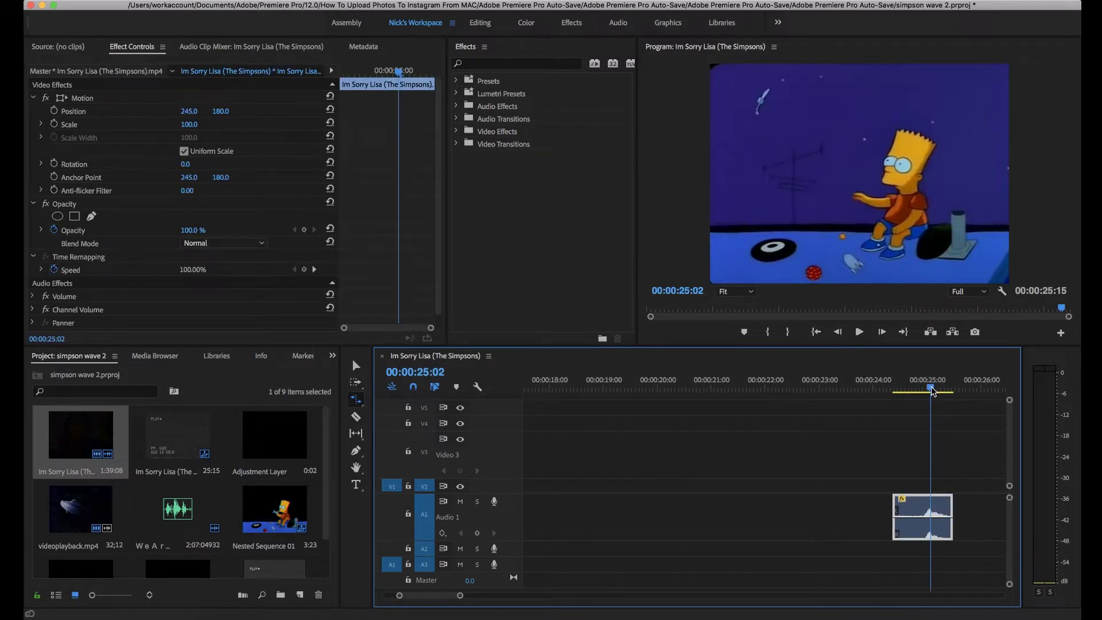
drag(932, 392, 895, 392)
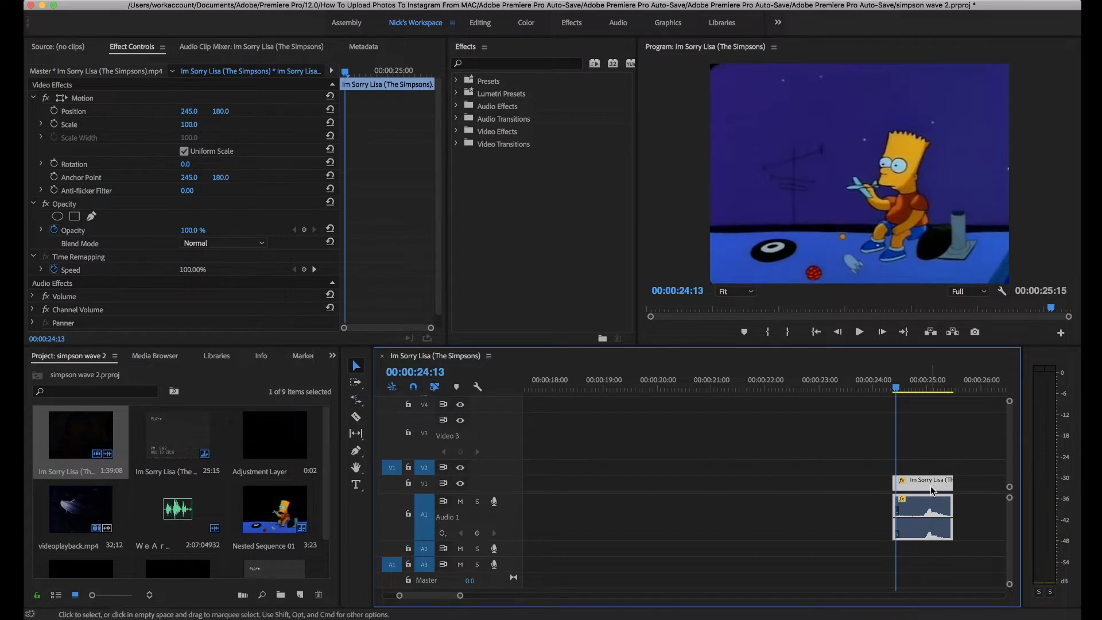
drag(932, 490, 754, 486)
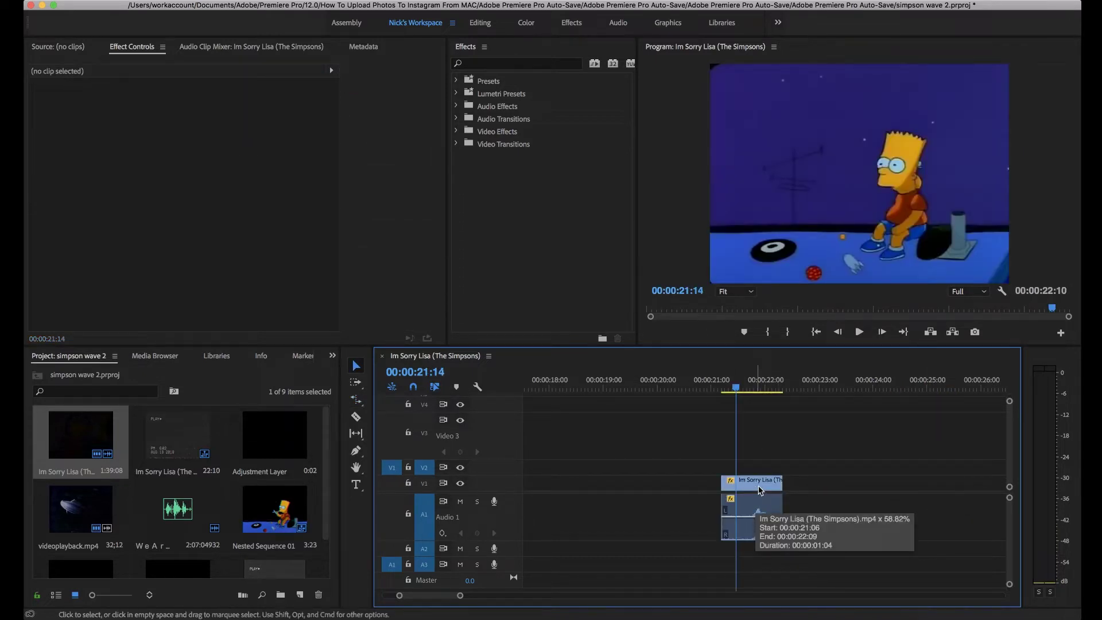
Duplicate the slowed clip onto the V2 track above it.
click(762, 484)
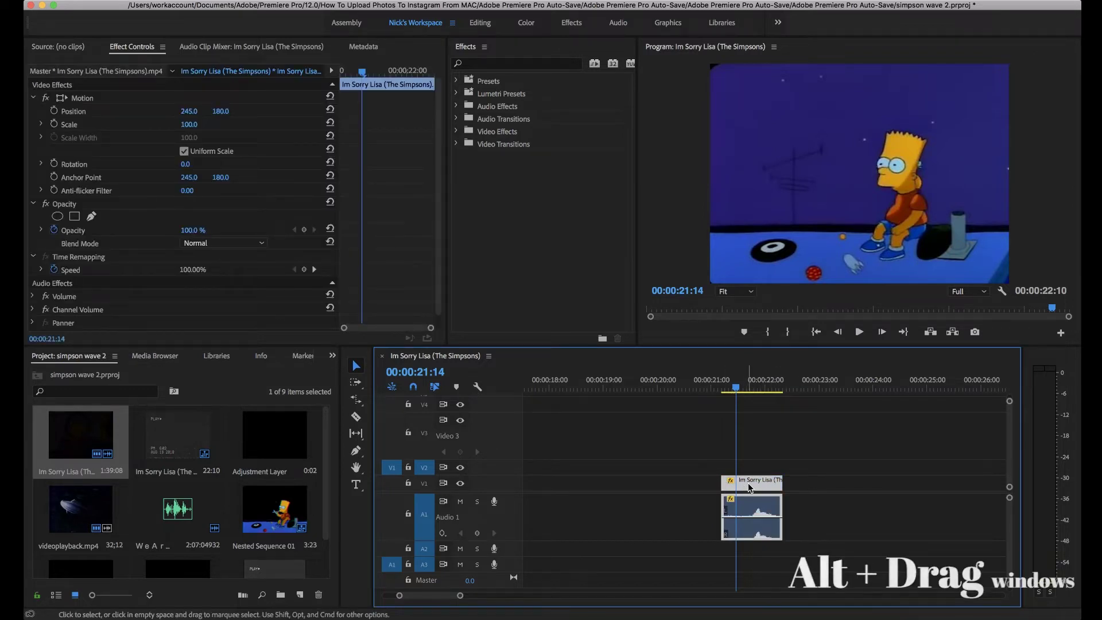
drag(744, 488, 754, 471)
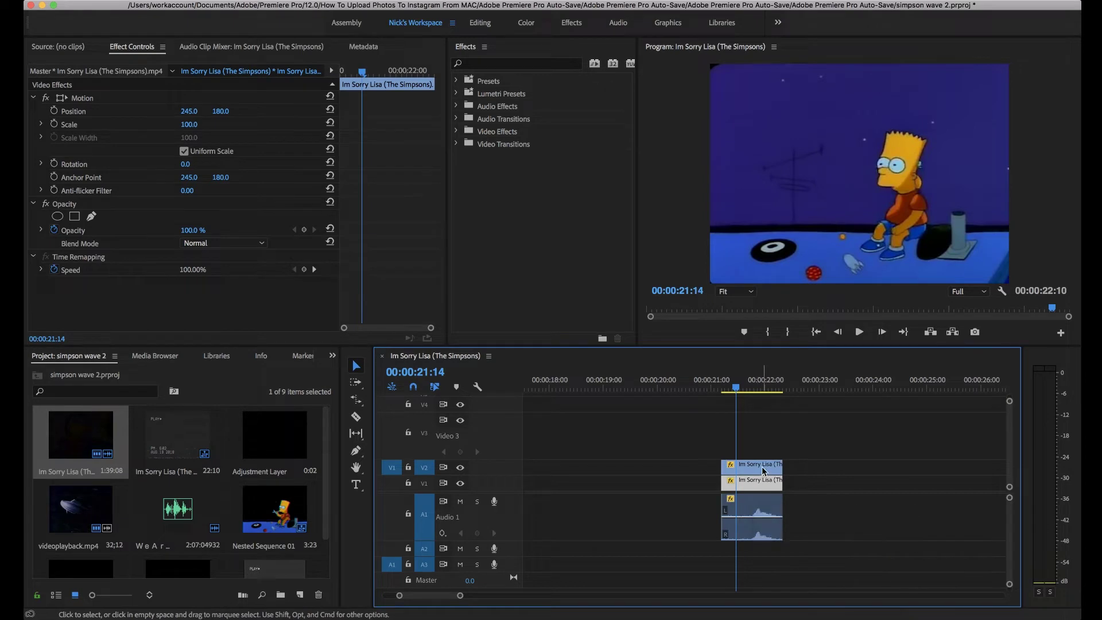
click(763, 469)
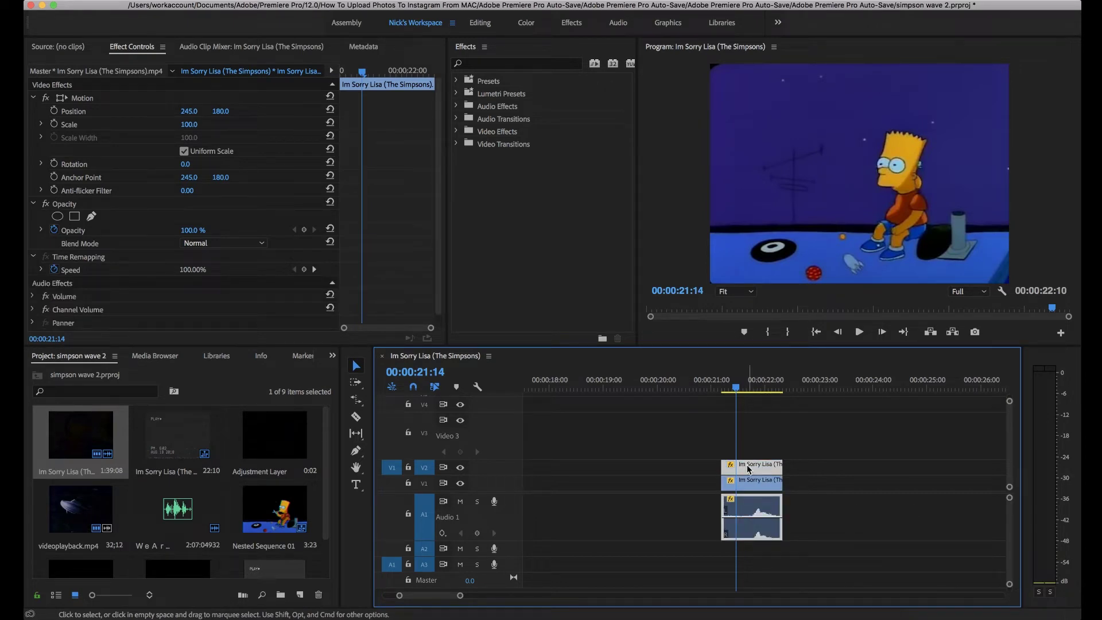
Apply Color Balance (RGB) to the V2 clip with Green and Blue at 0, tinting it pure red.
click(549, 84)
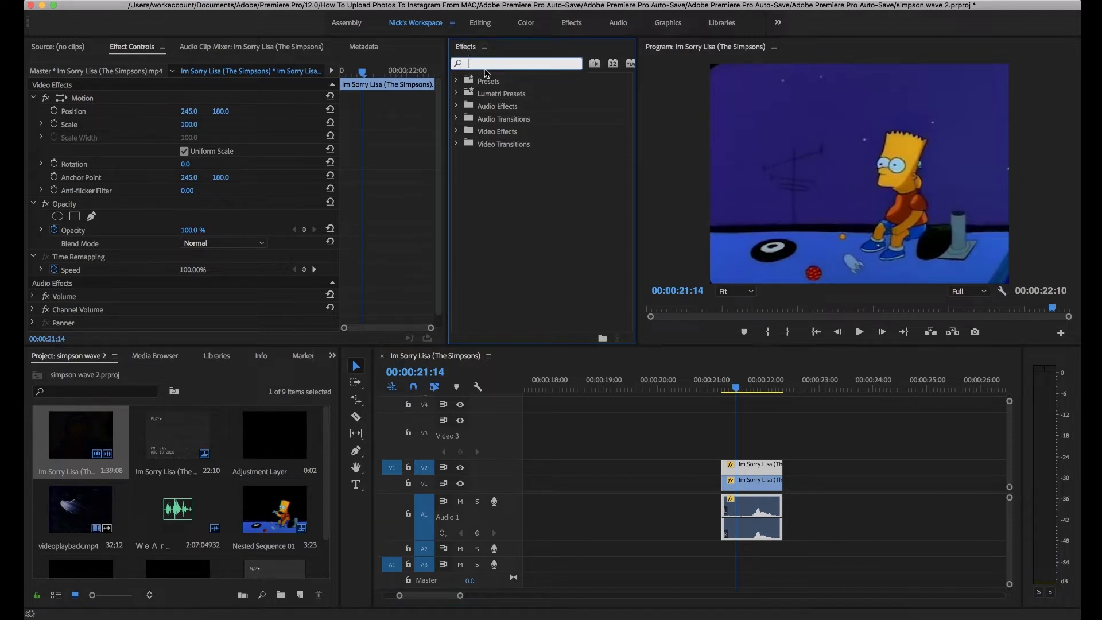
text(color)
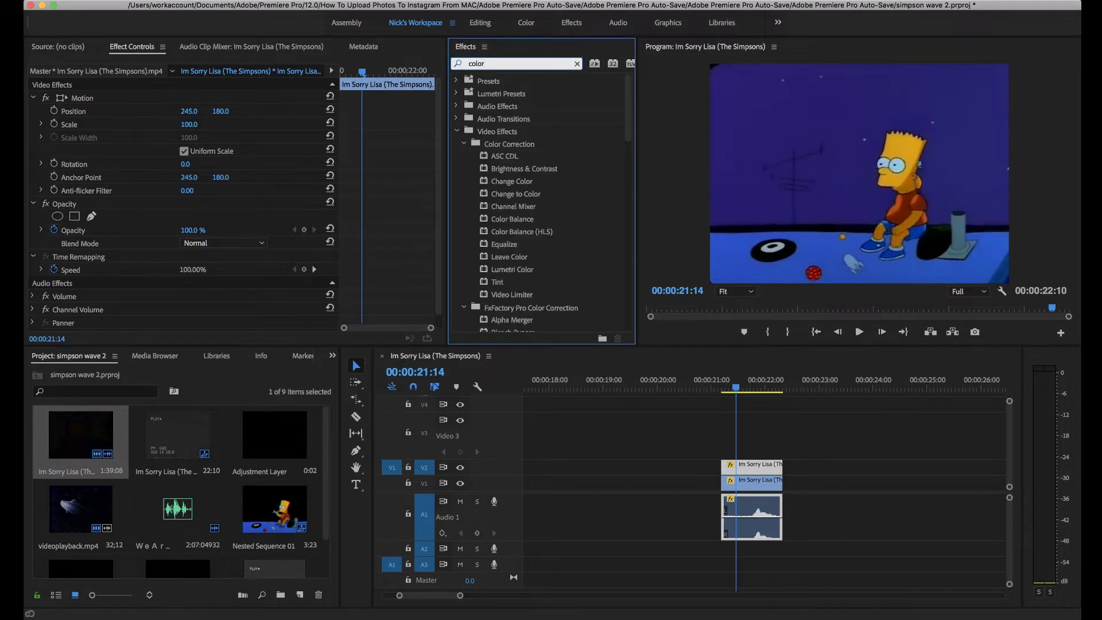
text( balance)
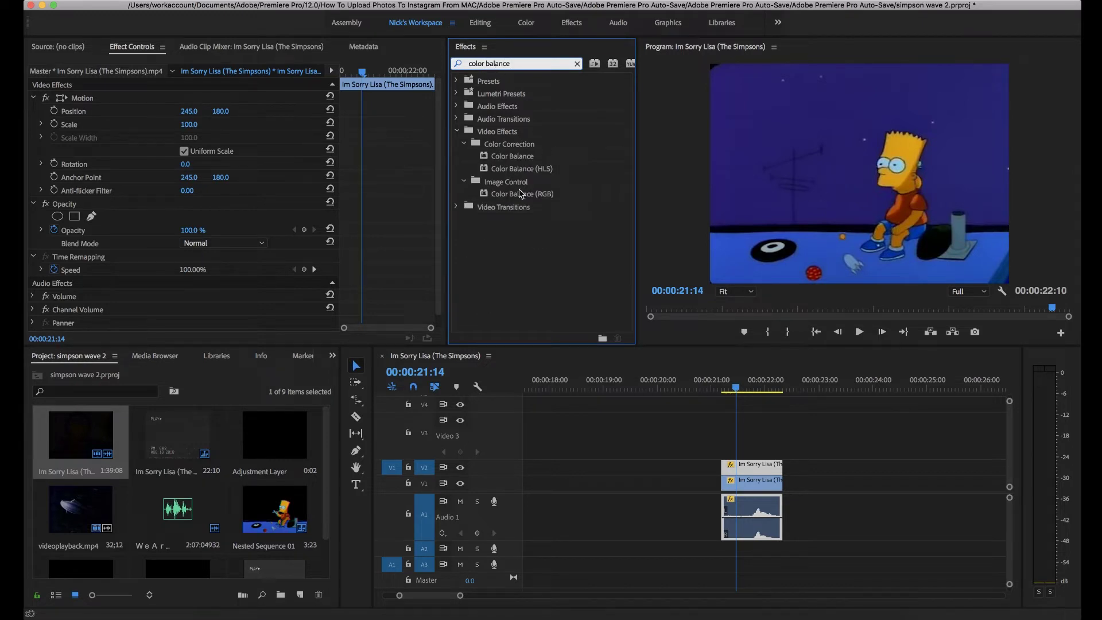
click(519, 194)
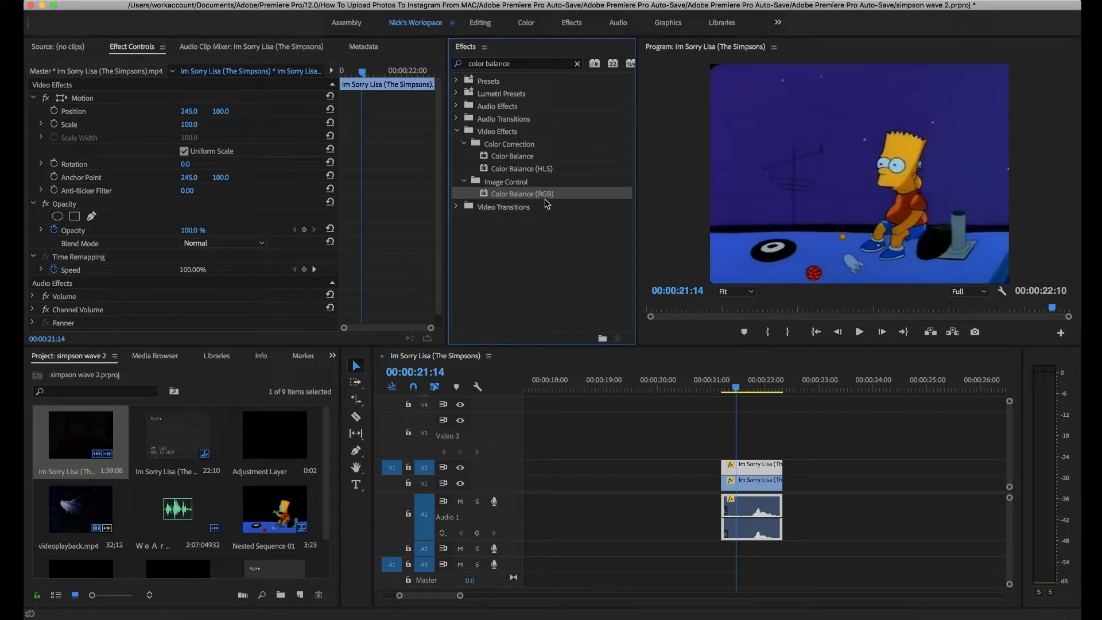
drag(650, 269, 746, 468)
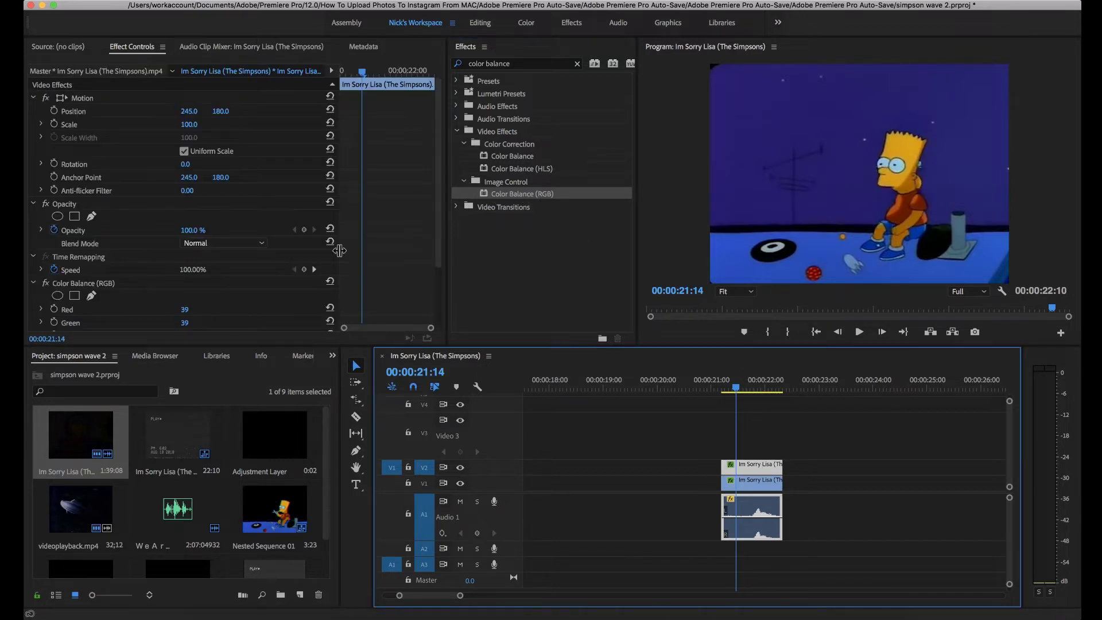
scroll(184, 269, down, 3)
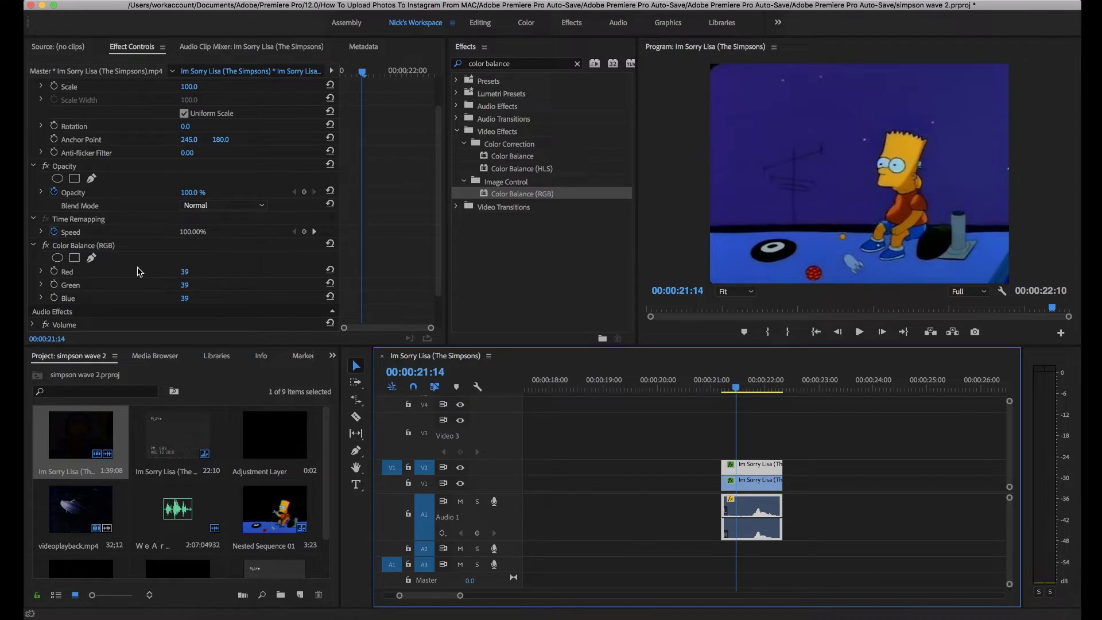
click(185, 285)
text(0)
key(Return)
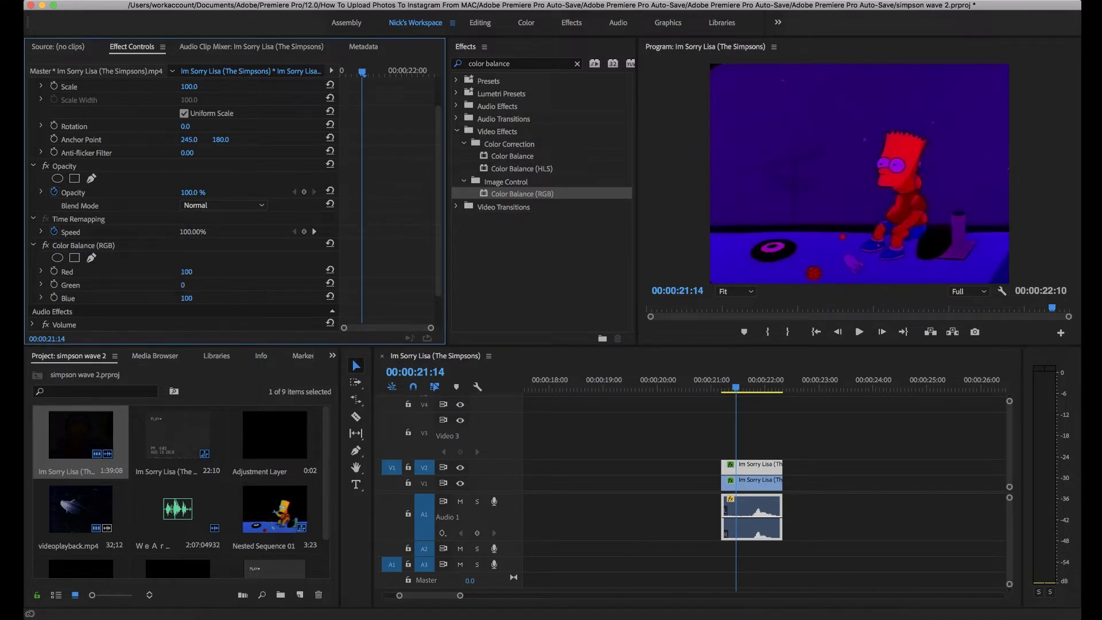
click(197, 296)
text(0)
key(Return)
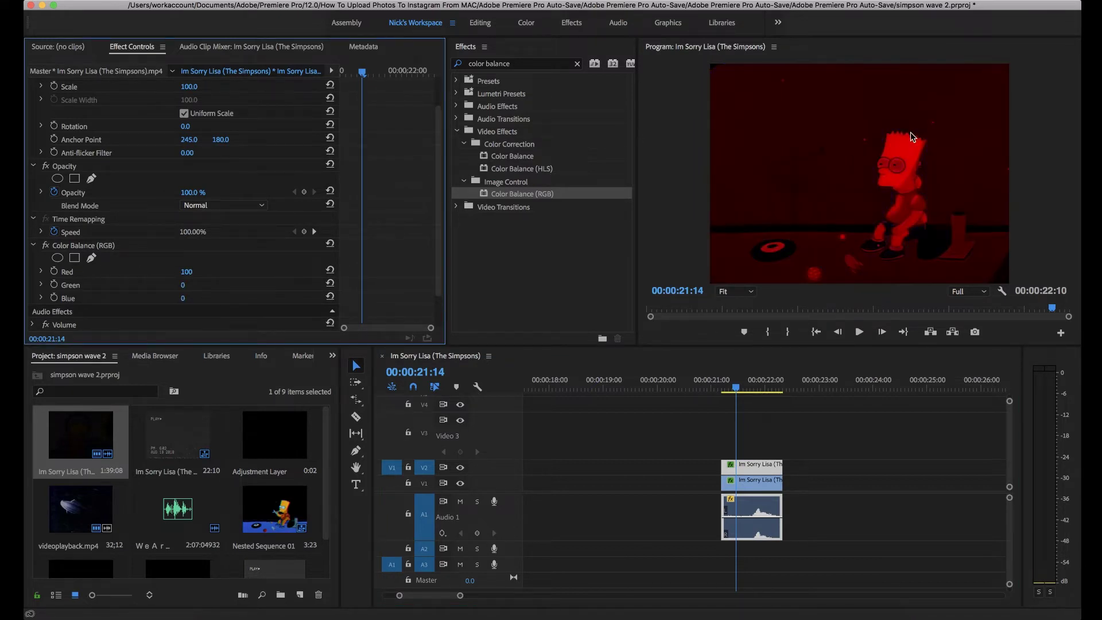
Set the Red channel to 0 on the lower copy's Color Balance.
click(752, 465)
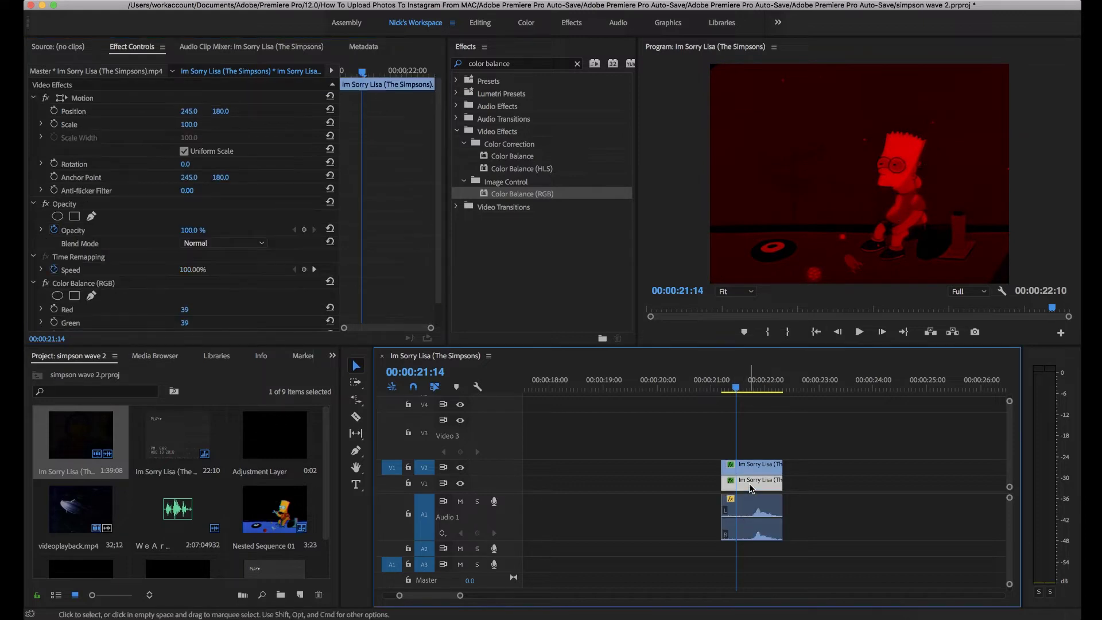
scroll(256, 307, down, 1)
click(196, 282)
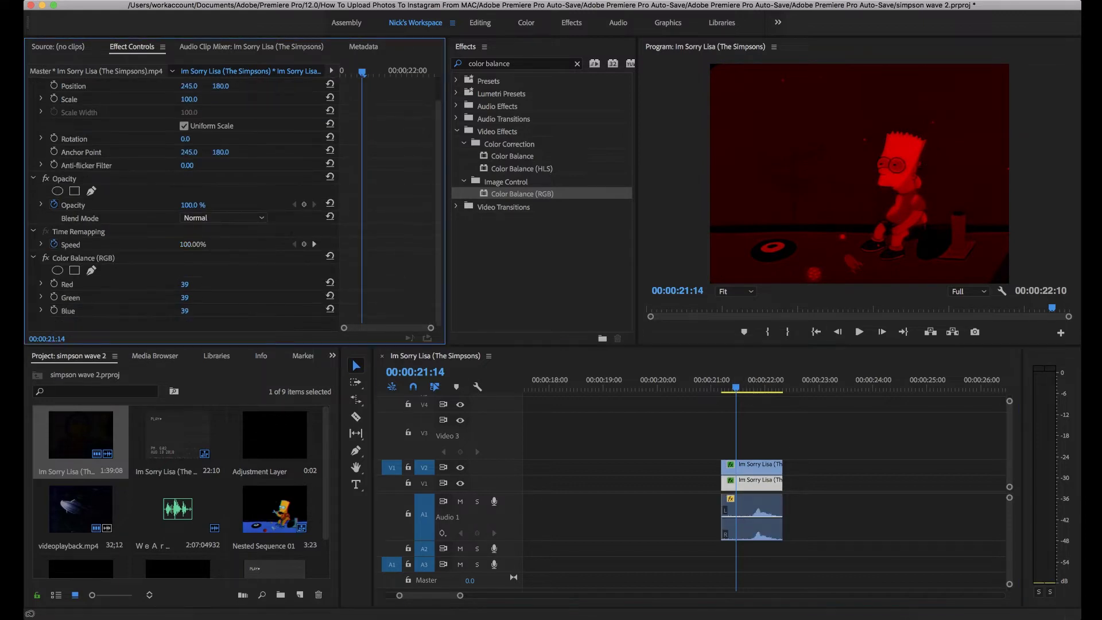
text(00)
click(759, 480)
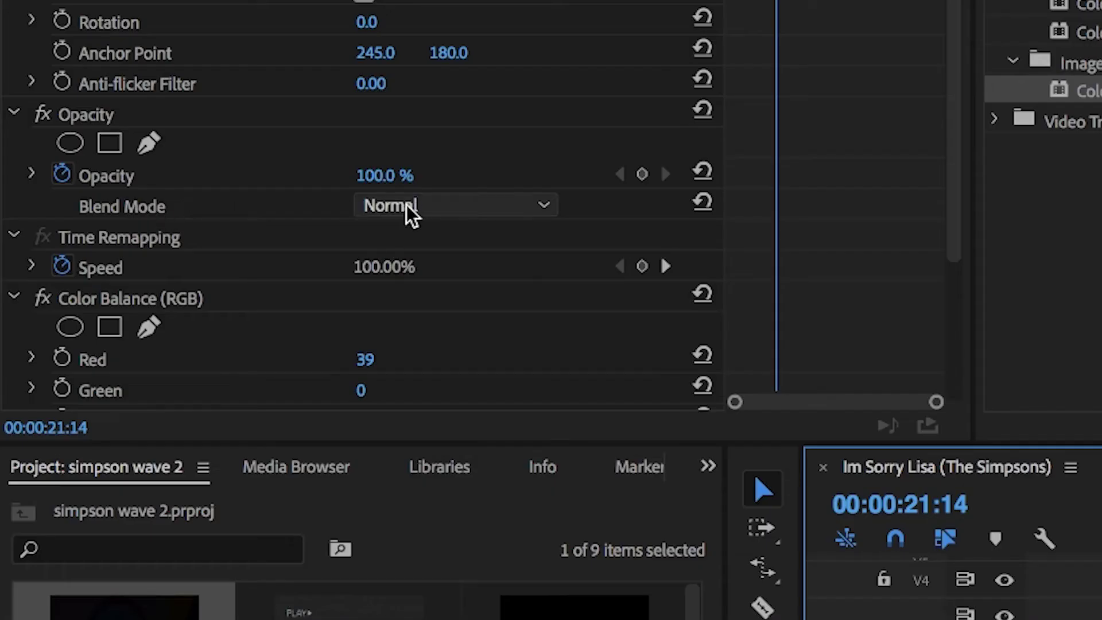
click(204, 243)
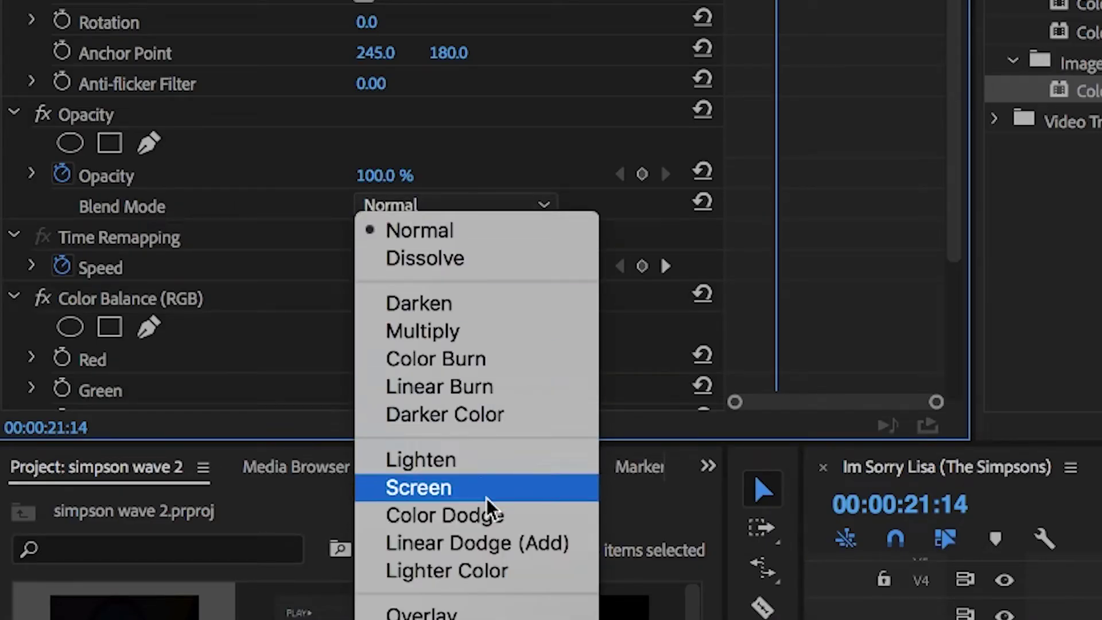
Set the red copy's blend mode to Linear Dodge (Add) and its Position X to 240.
click(491, 539)
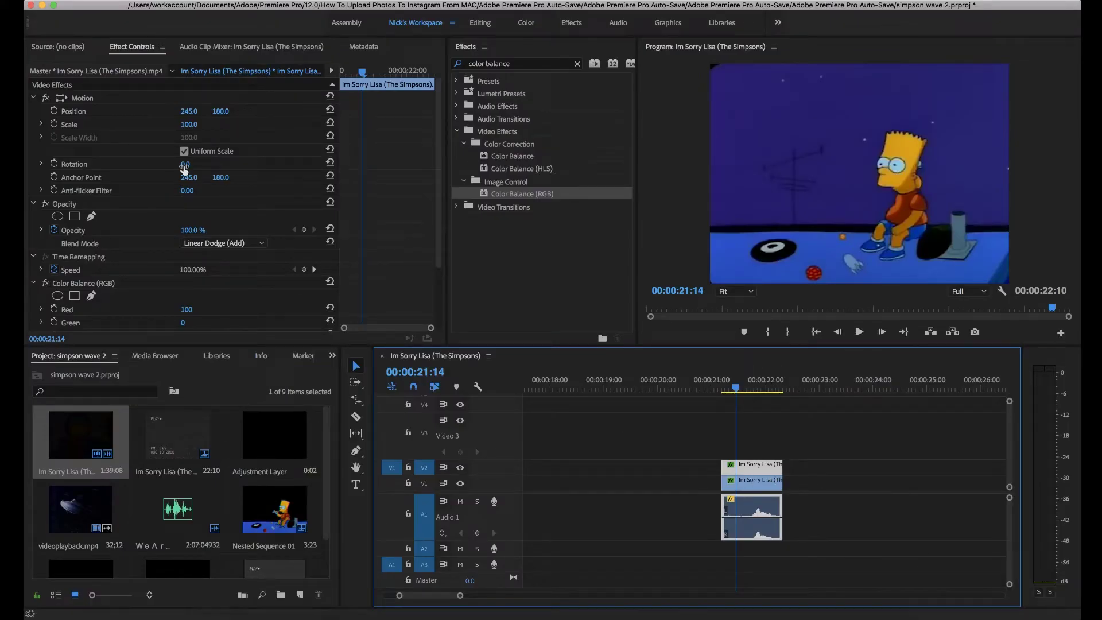
click(126, 111)
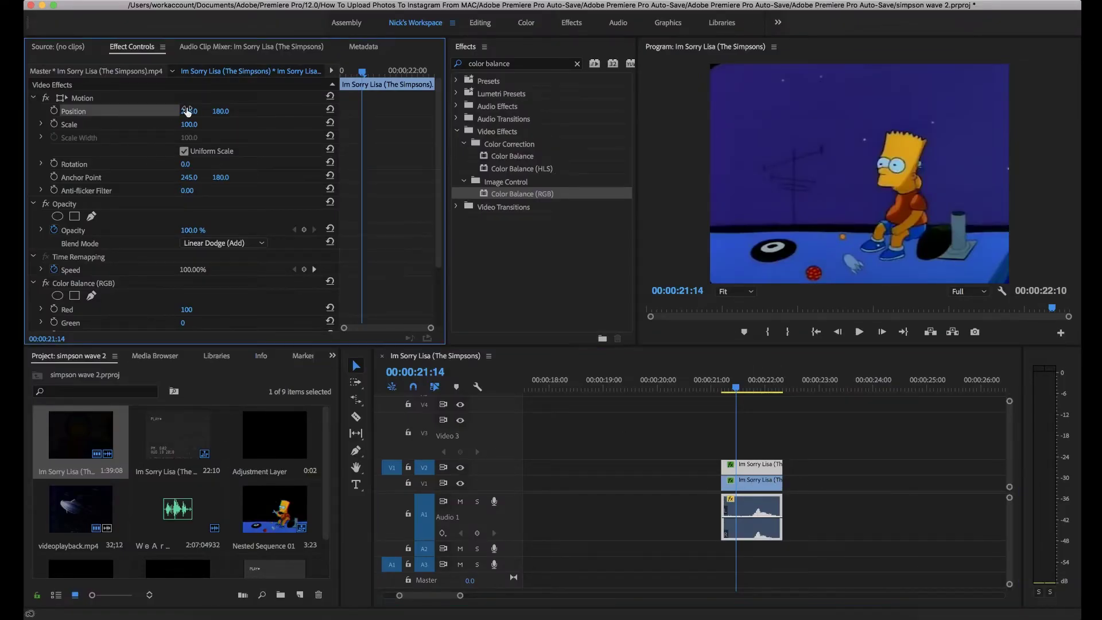
mouse_move(187, 111)
mouse_down()
mouse_move(201, 112)
mouse_move(184, 111)
mouse_up()
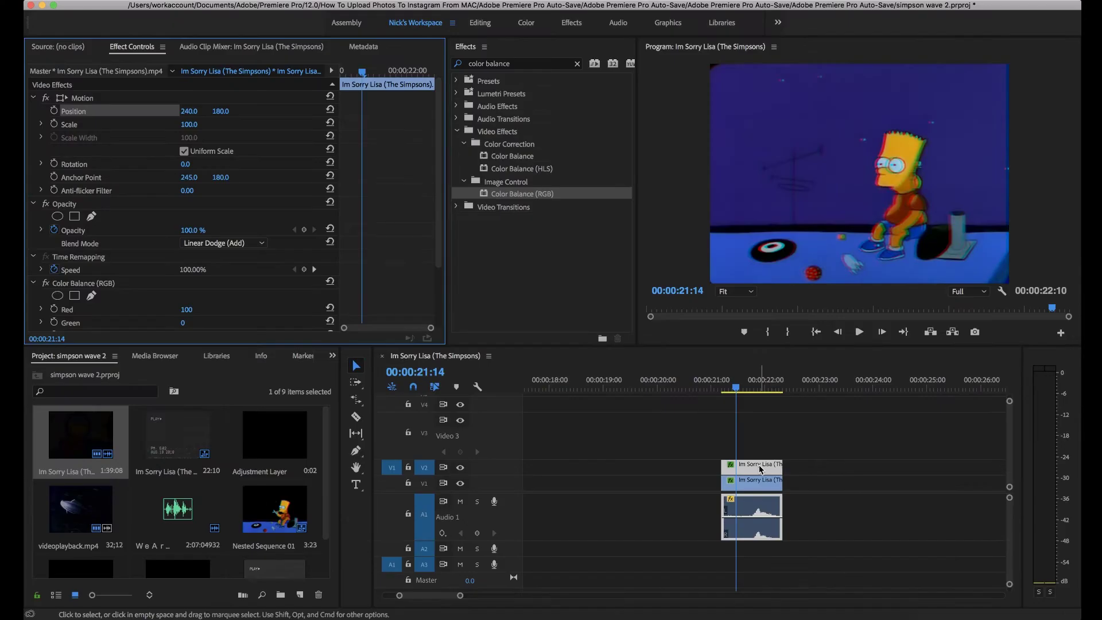
shift+click(752, 479)
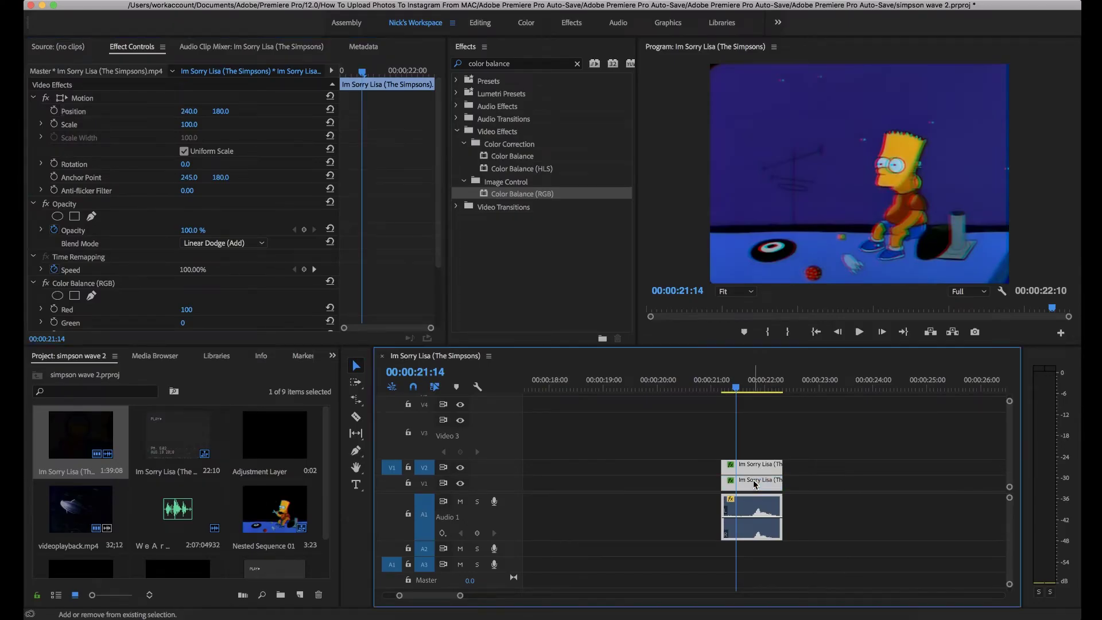
right_click(767, 481)
Nest both stacked Lisa clips into one clip named Nested Sequence 02.
click(761, 467)
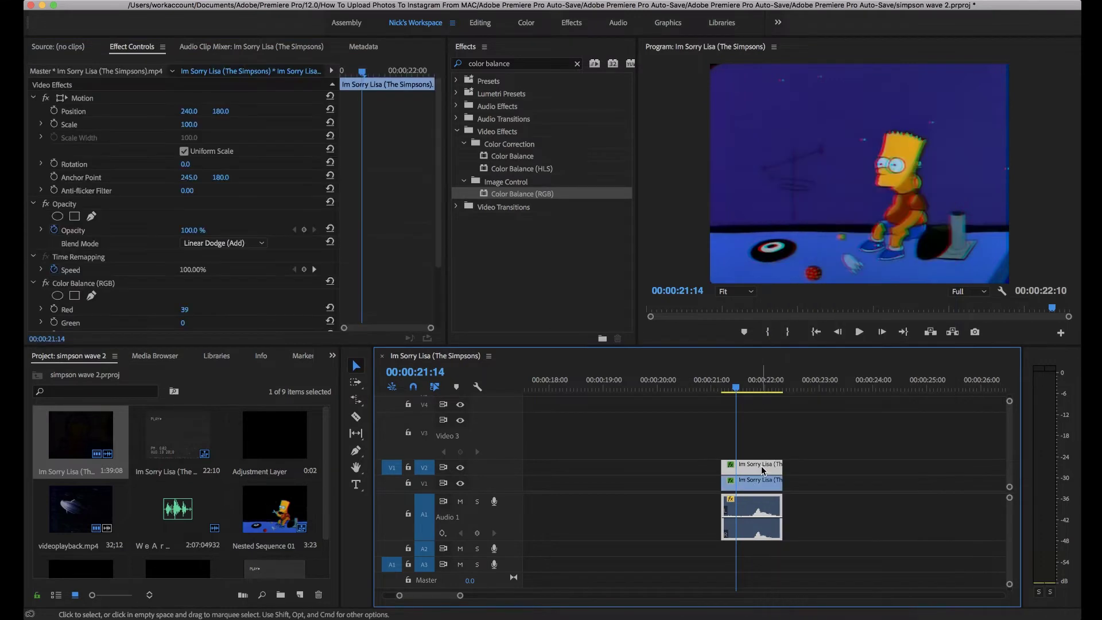
shift+click(760, 480)
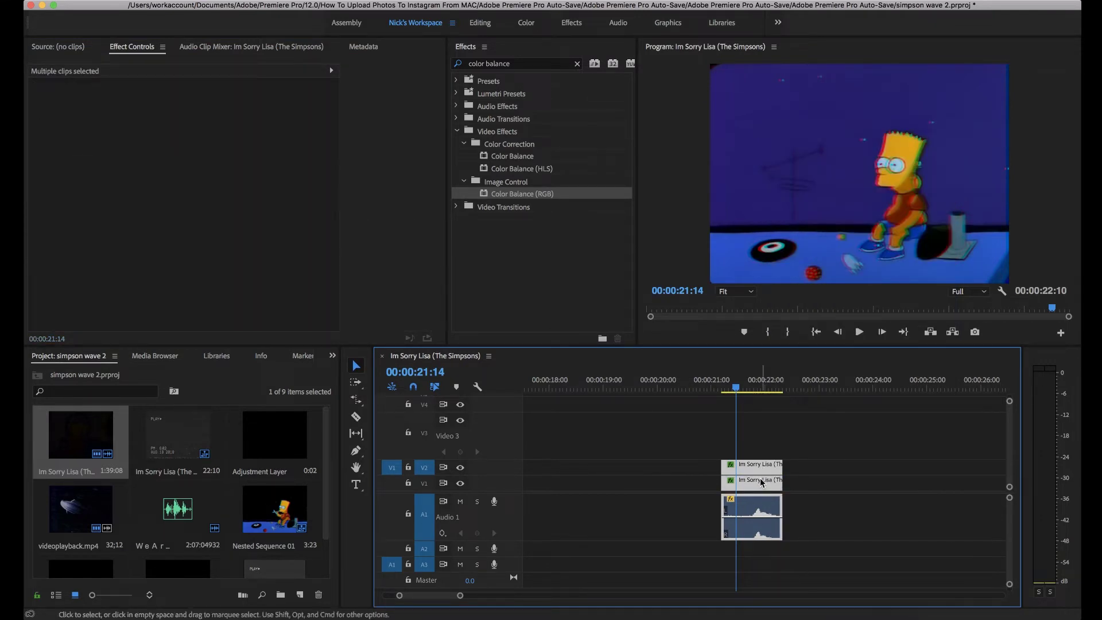
right_click(762, 482)
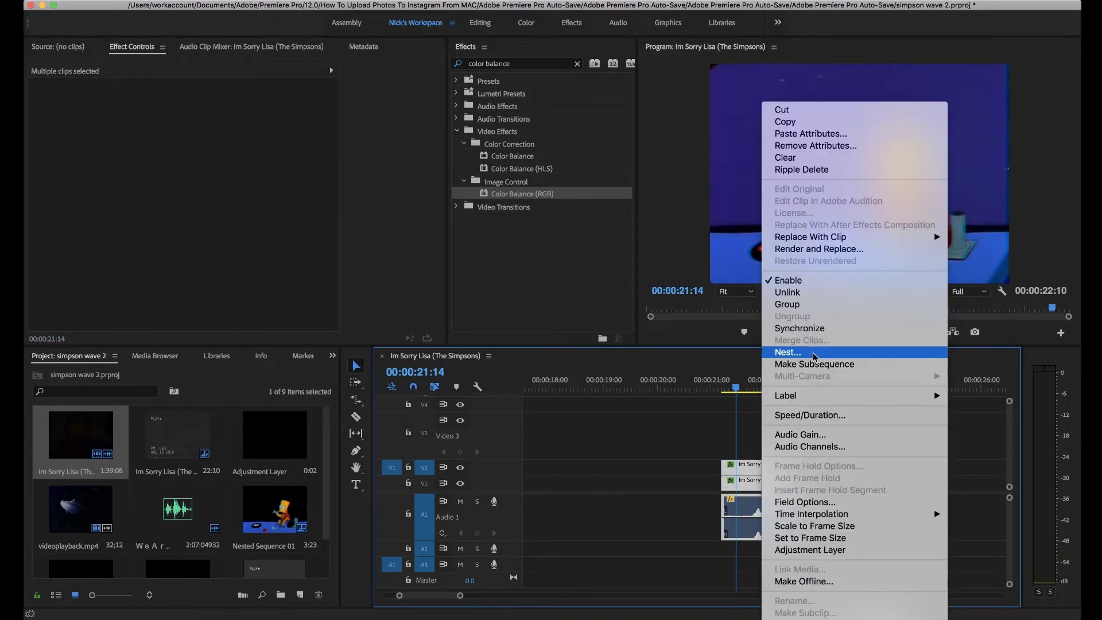
click(787, 352)
click(581, 328)
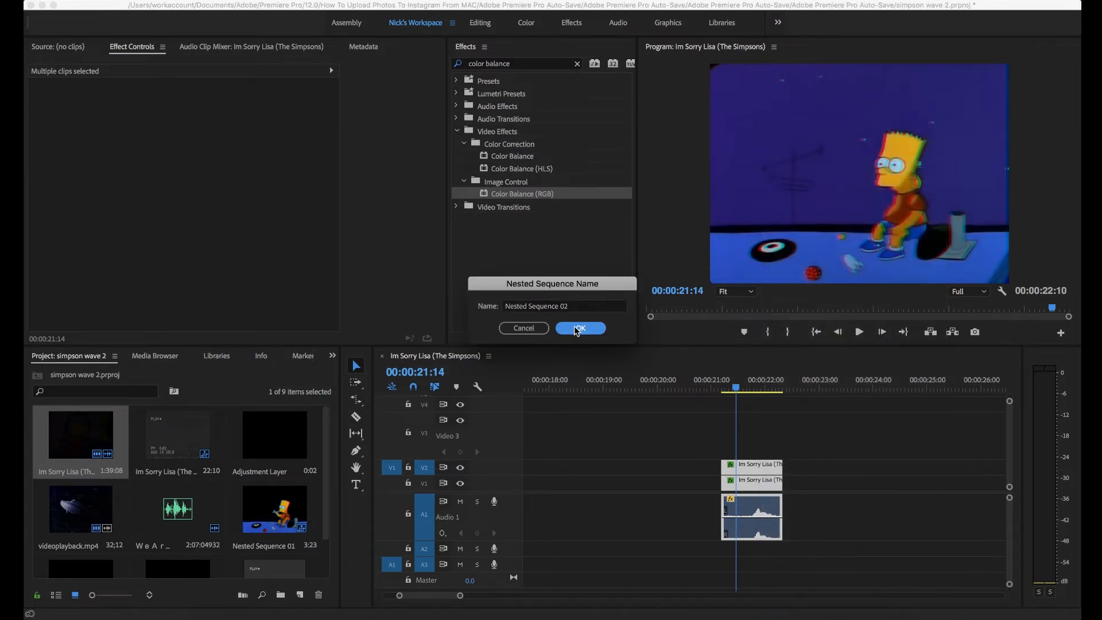
click(740, 484)
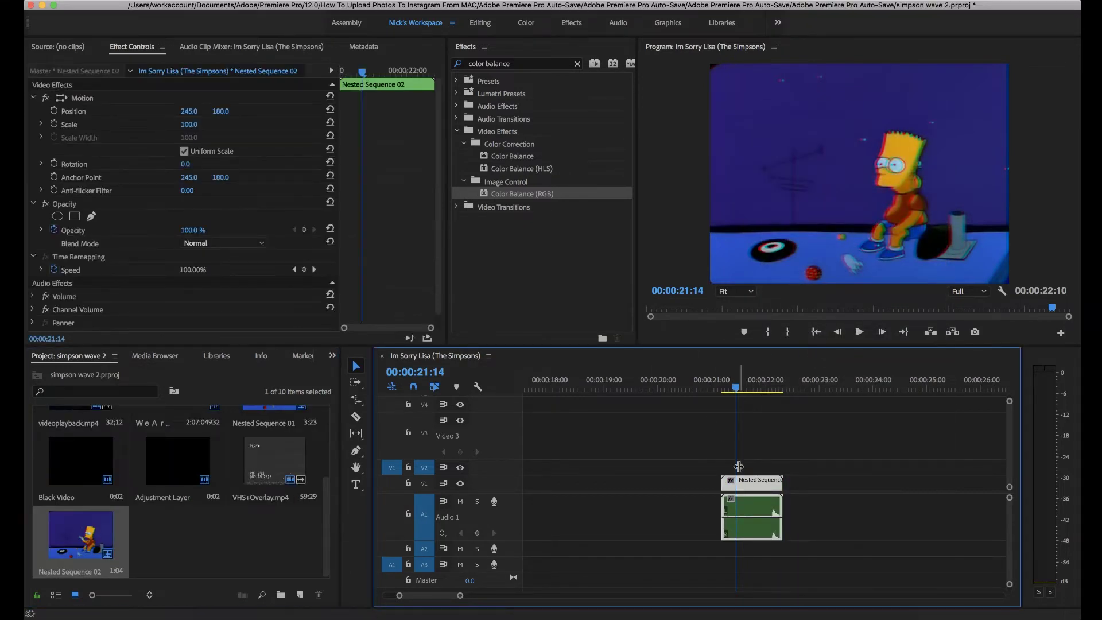
Apply Color Key to Nested Sequence 02 and sample the dark blue backdrop as the key colour.
click(525, 64)
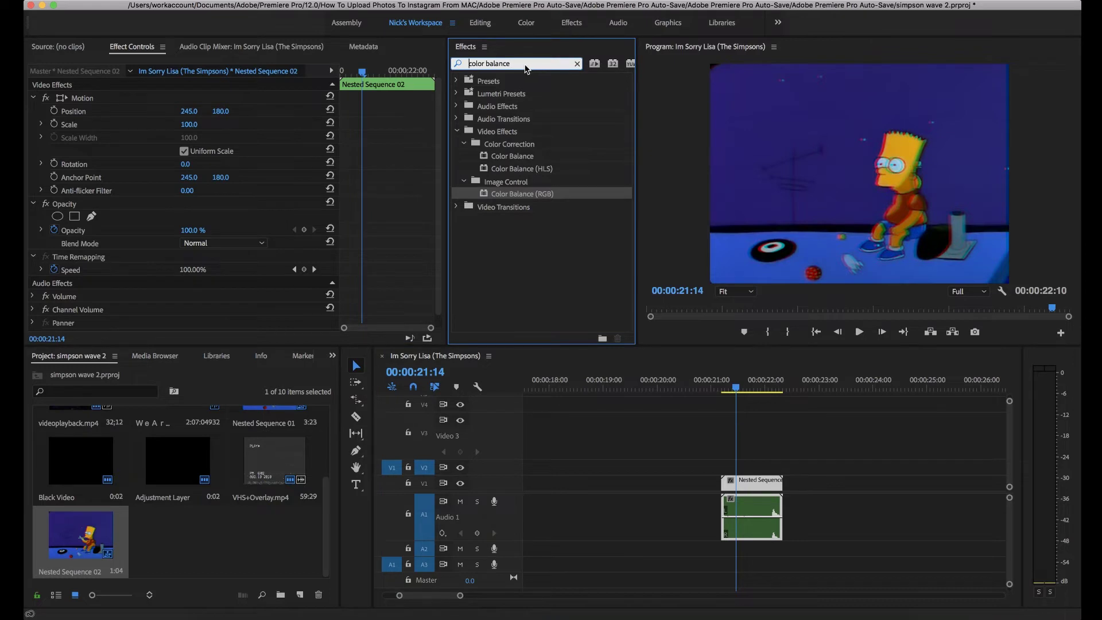
key(BackSpace)
key(BackSpace)
key(BackSpace)
key(BackSpace)
key(BackSpace)
key(BackSpace)
key(BackSpace)
text(key)
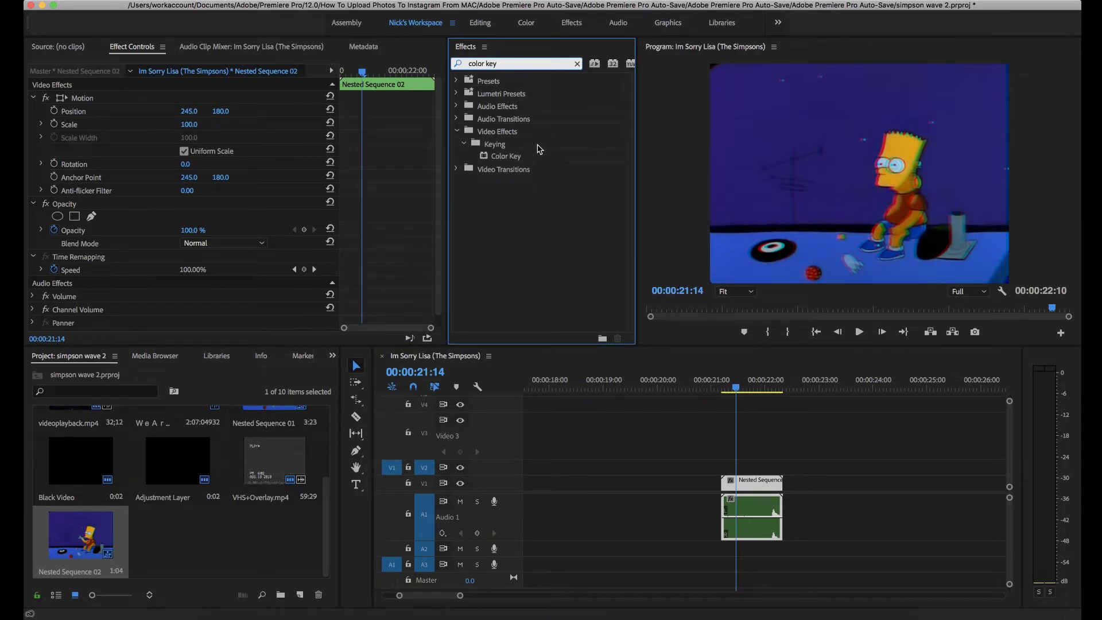
click(496, 156)
drag(705, 319, 755, 483)
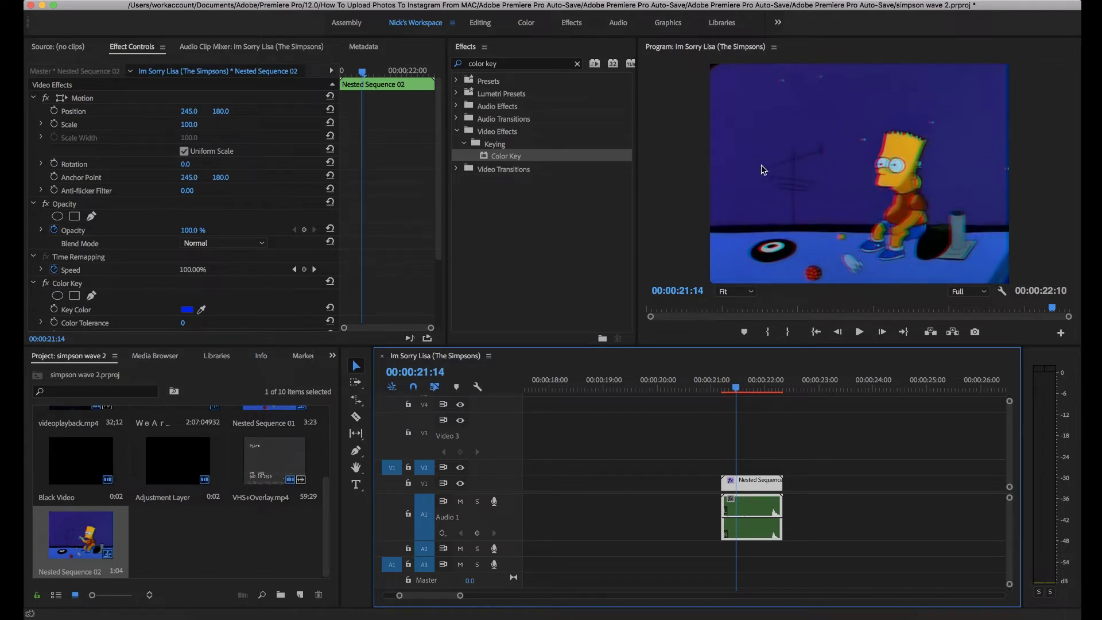
click(203, 312)
drag(203, 315, 893, 96)
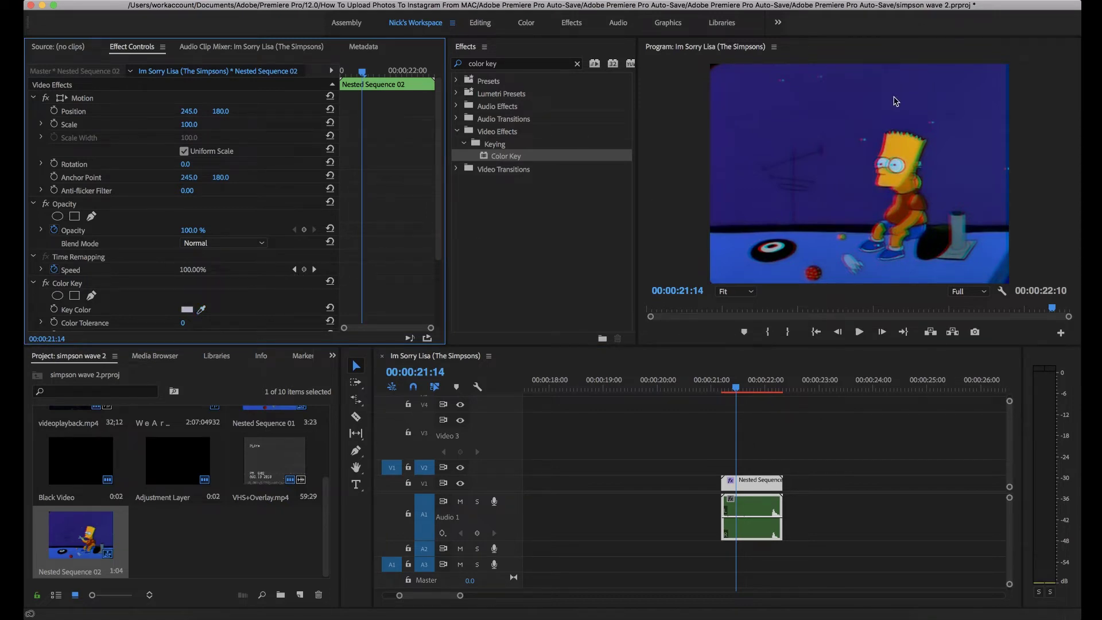
Set the Color Key's Color Tolerance to 50 and Edge Thin to -1.
scroll(183, 266, down, 3)
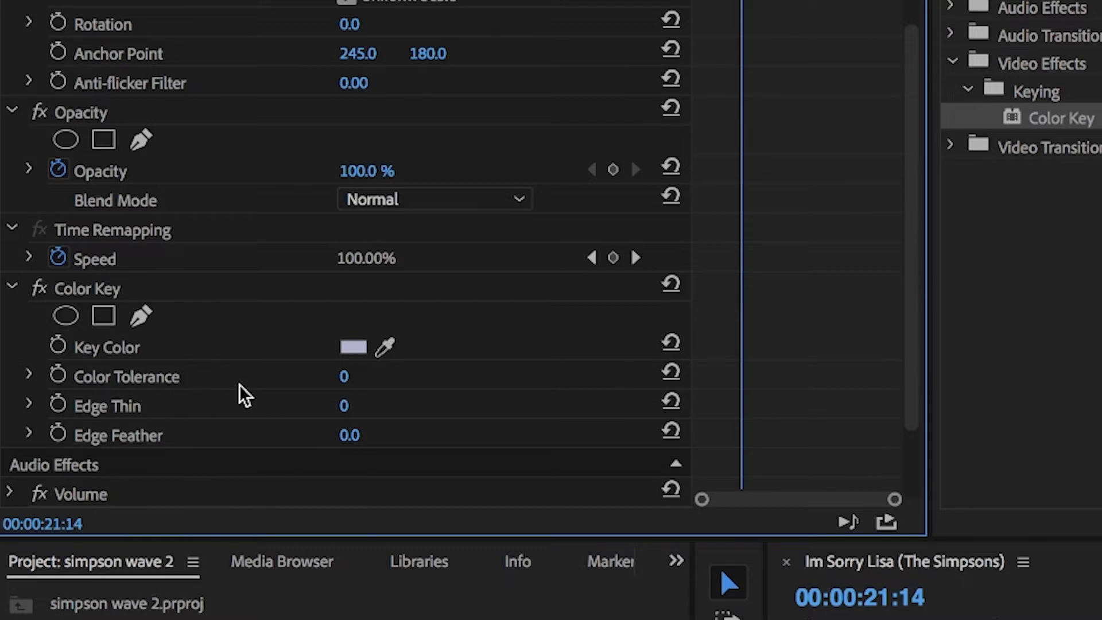
drag(341, 376, 354, 376)
drag(353, 377, 347, 377)
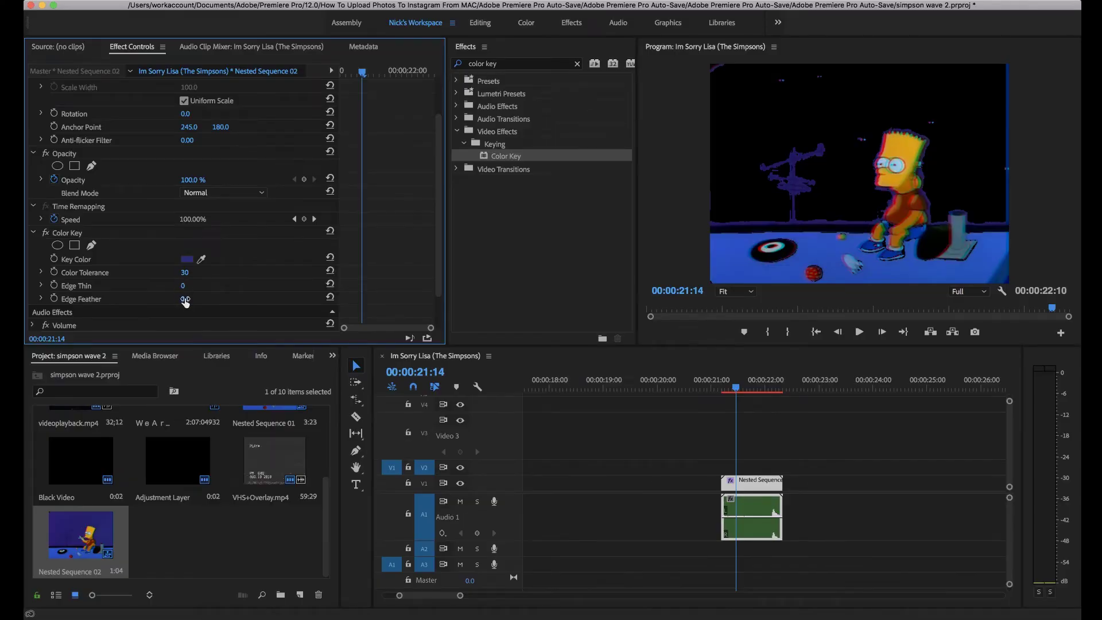
mouse_move(183, 286)
mouse_down()
mouse_move(172, 285)
mouse_move(196, 272)
mouse_up()
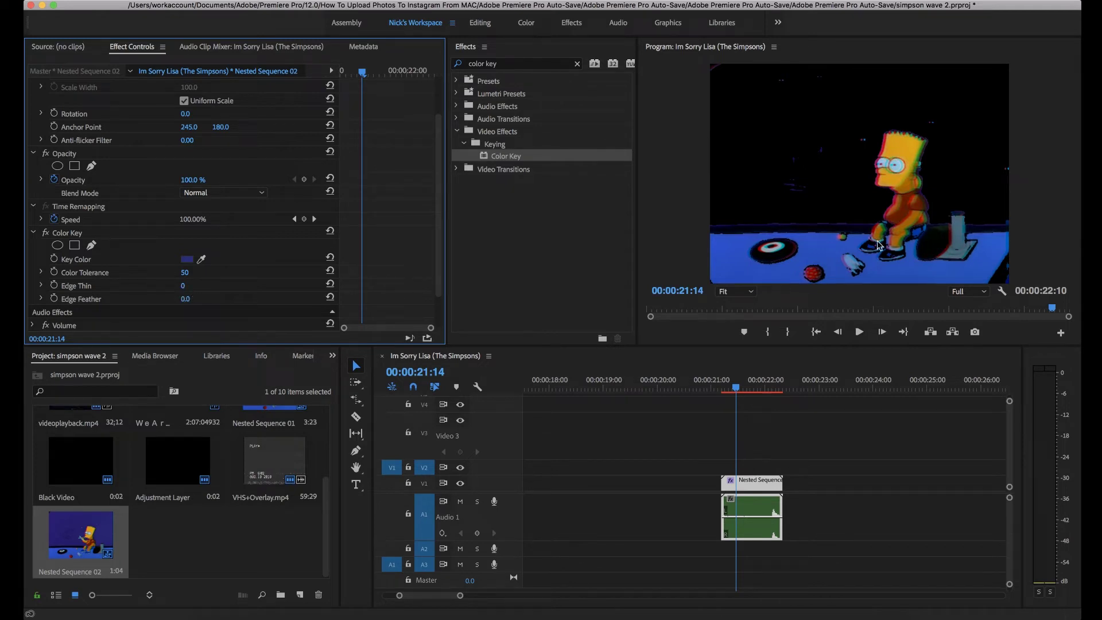
drag(182, 285, 178, 285)
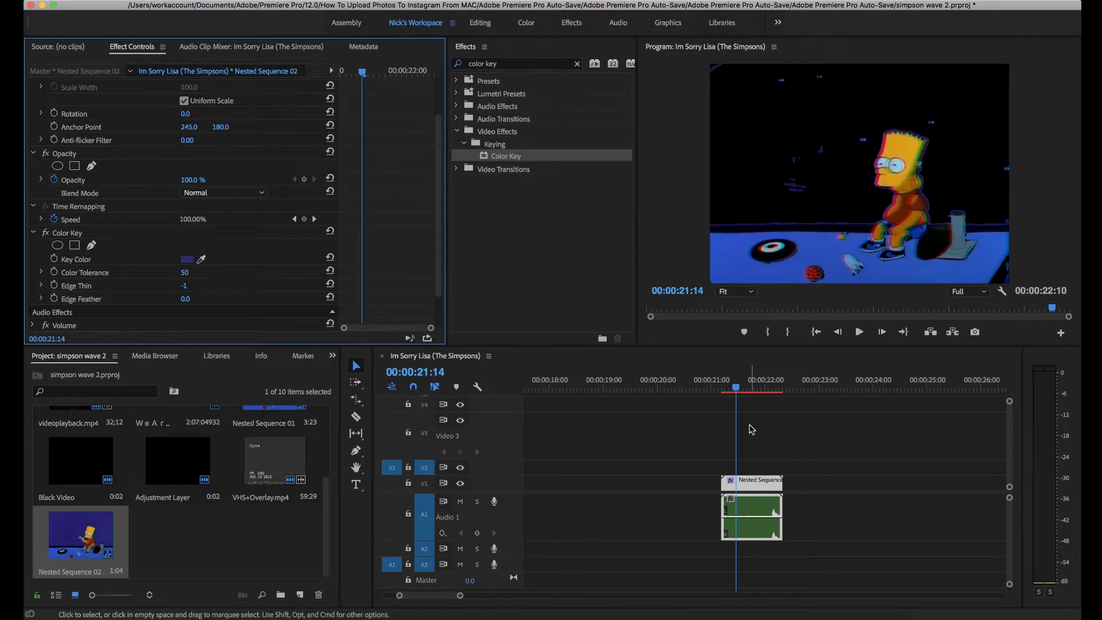
key(=)
Move the nest up to V2 and place videoplayback.mp4 on V1 beneath it.
drag(897, 483, 897, 468)
scroll(74, 508, up, 2)
click(75, 508)
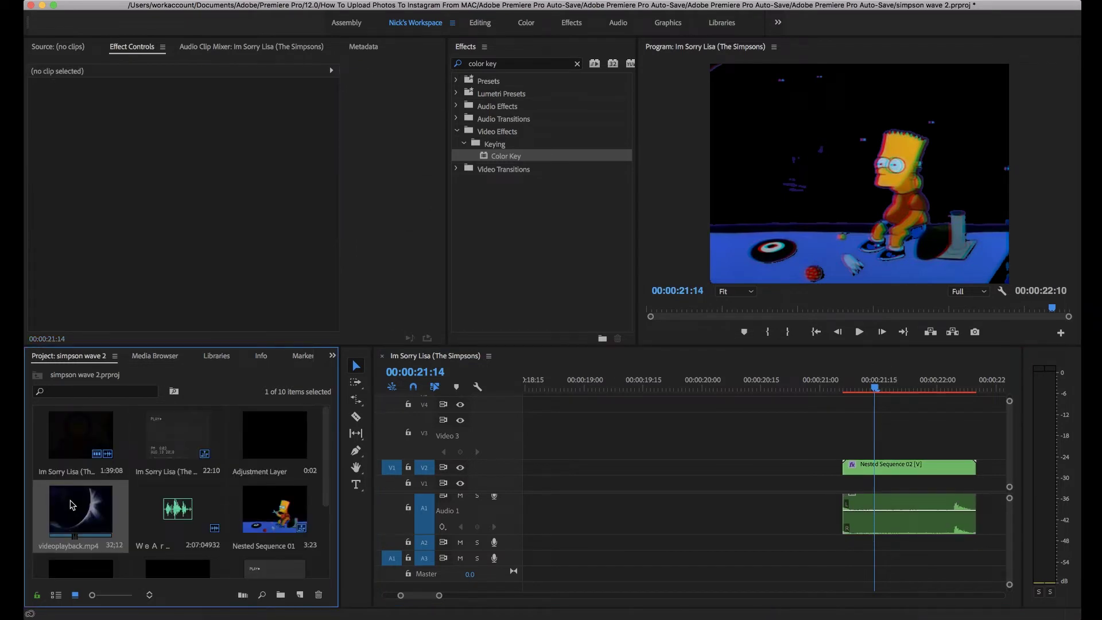
drag(72, 505, 848, 494)
Scale the videoplayback.mp4 background to 162.
click(864, 487)
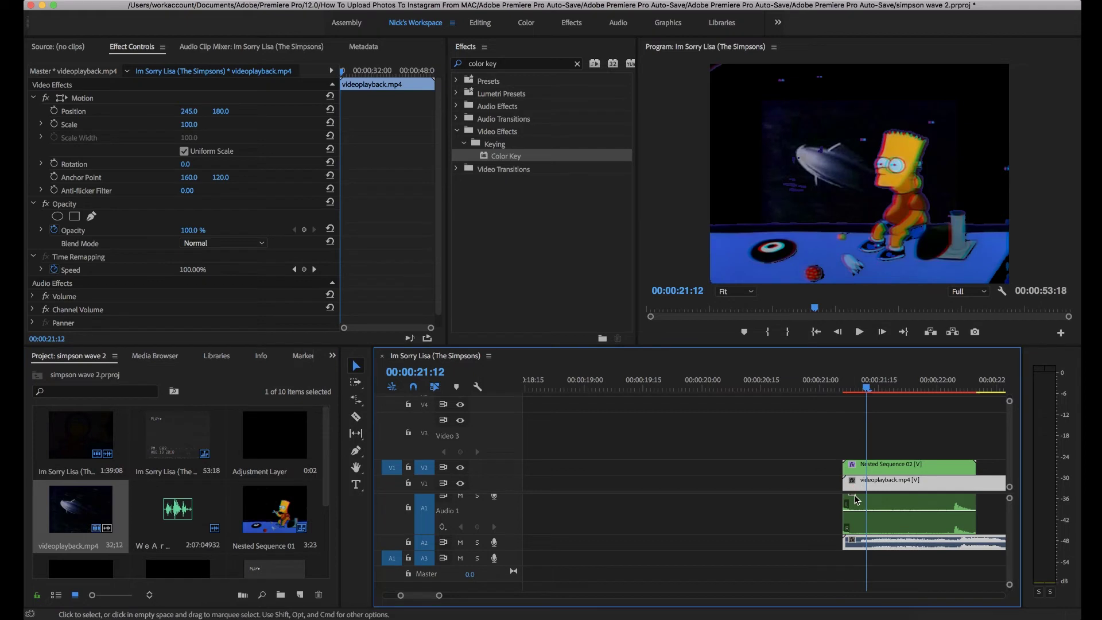
drag(866, 389, 937, 391)
click(118, 125)
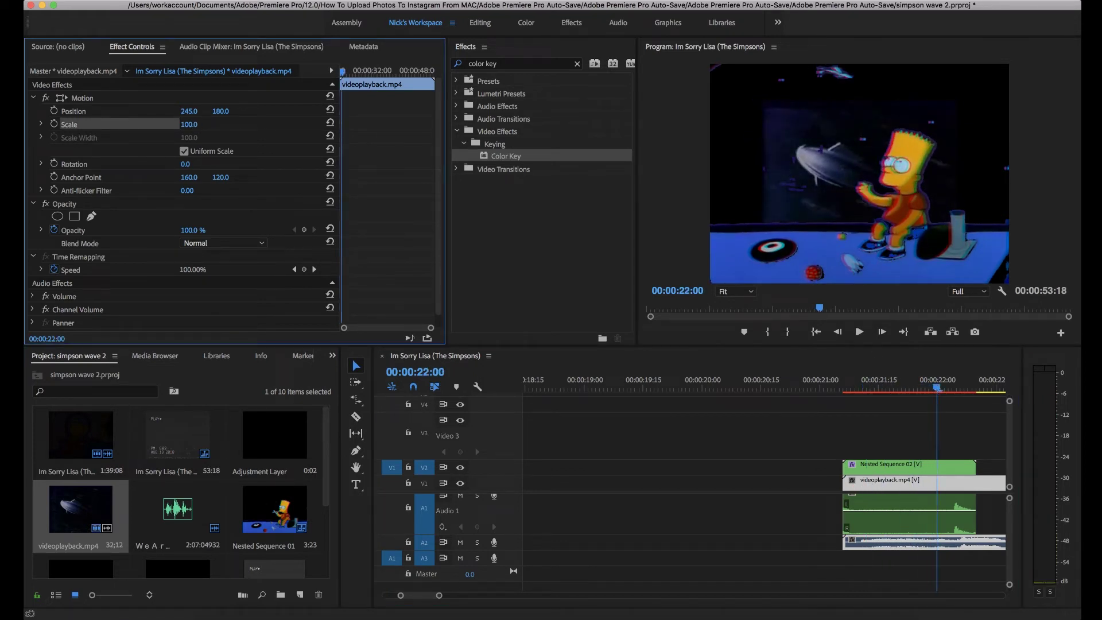
drag(188, 125, 224, 125)
scroll(890, 483, down, 2)
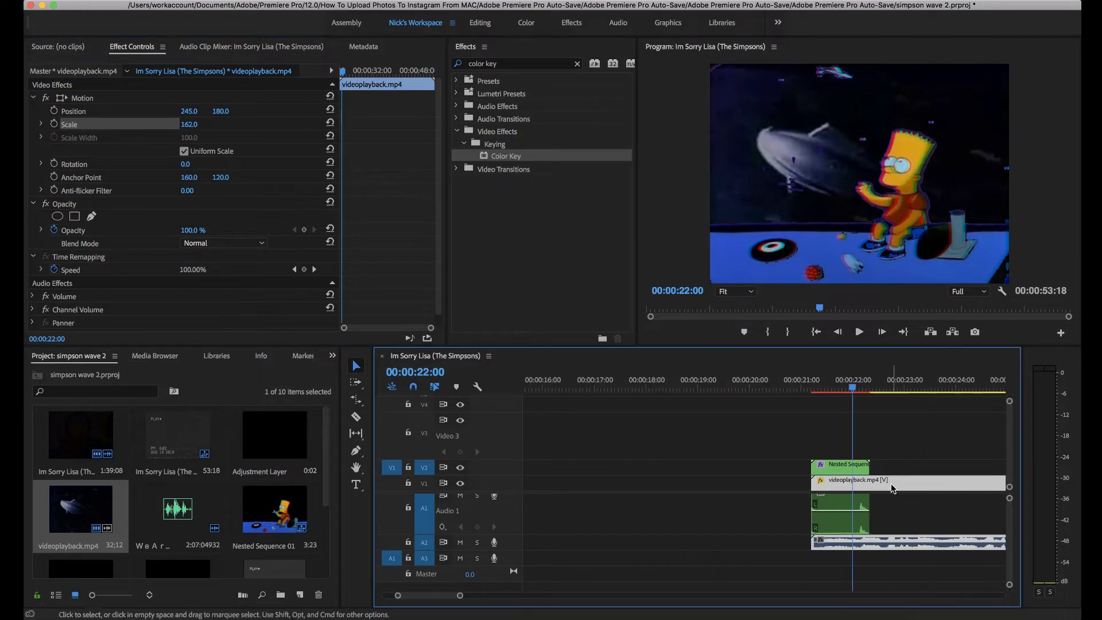
Razor-cut the background just past the Bart clip and delete the excess piece.
key(c)
click(885, 483)
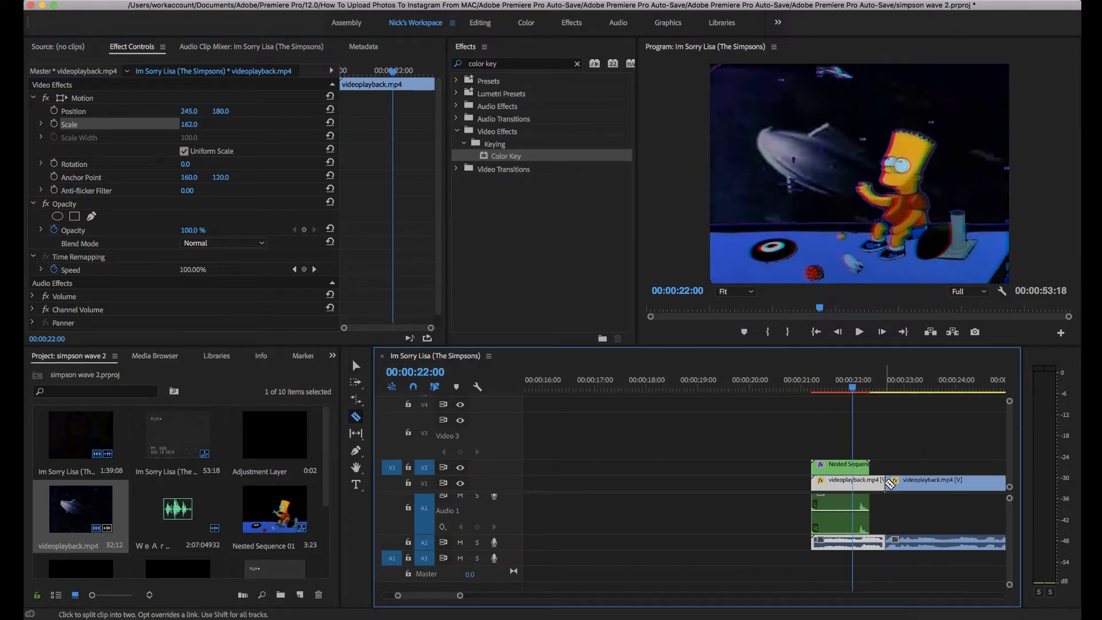
key(v)
click(920, 484)
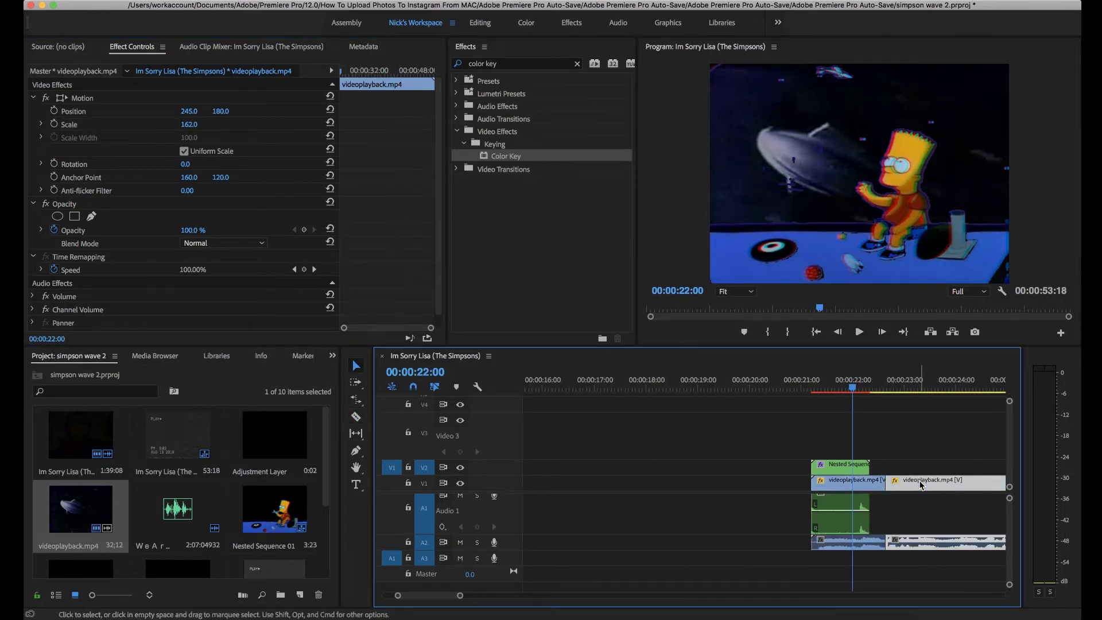
key(BackSpace)
Rate-stretch the spaceship background longer to slow it down.
click(839, 484)
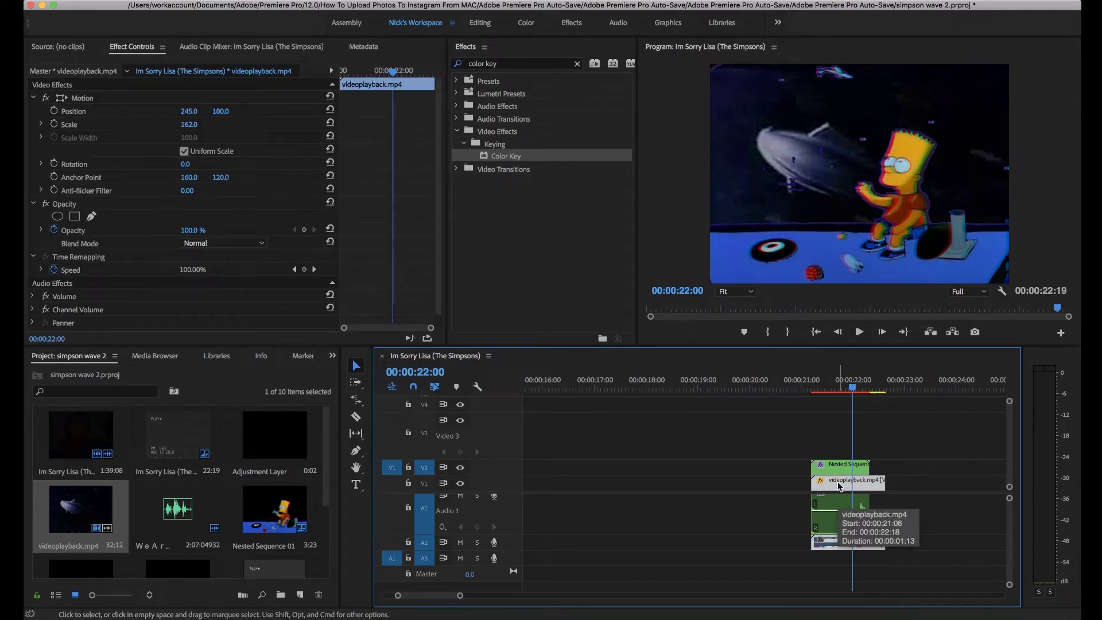
key(r)
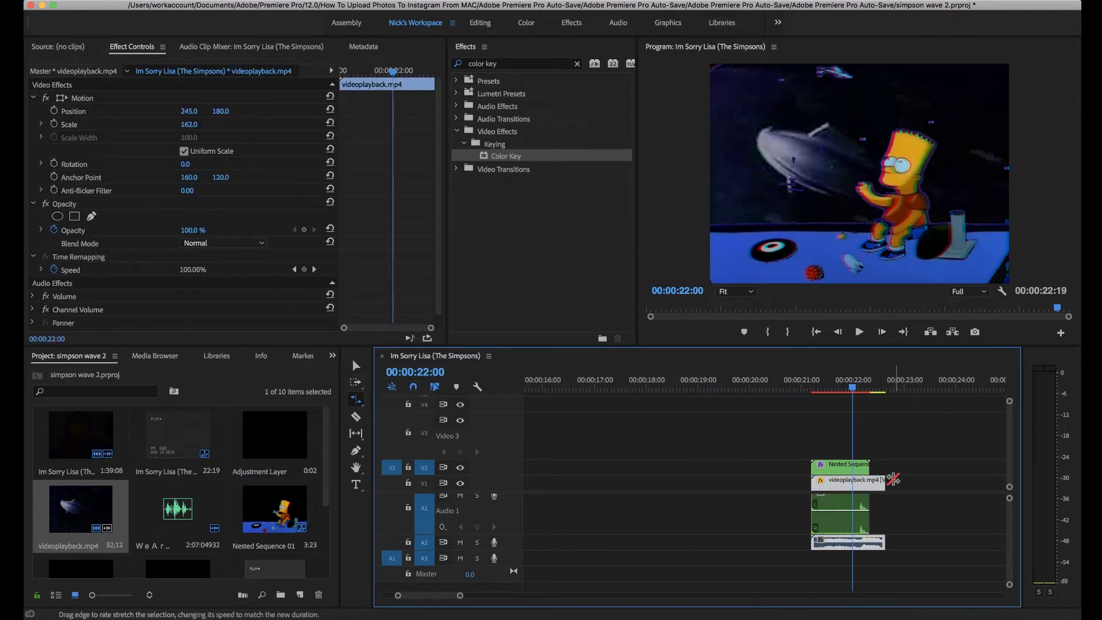
click(912, 482)
click(882, 483)
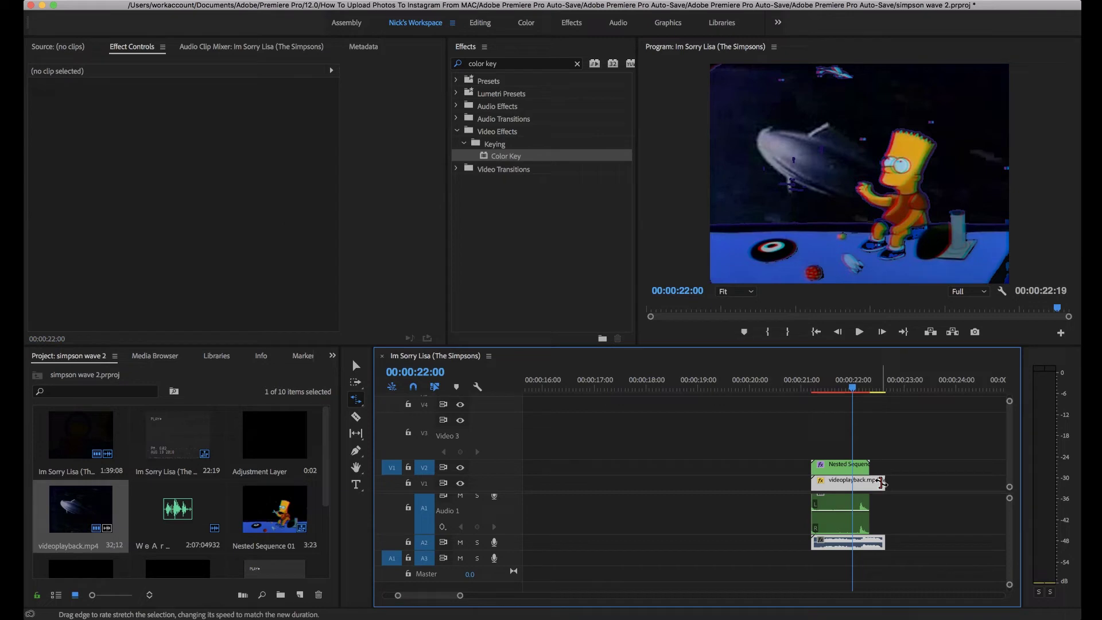
drag(882, 483, 921, 484)
key(v)
key(=)
click(859, 333)
Finish the spaceship slowdown and play the edit back from 00:00:01:05.
click(859, 333)
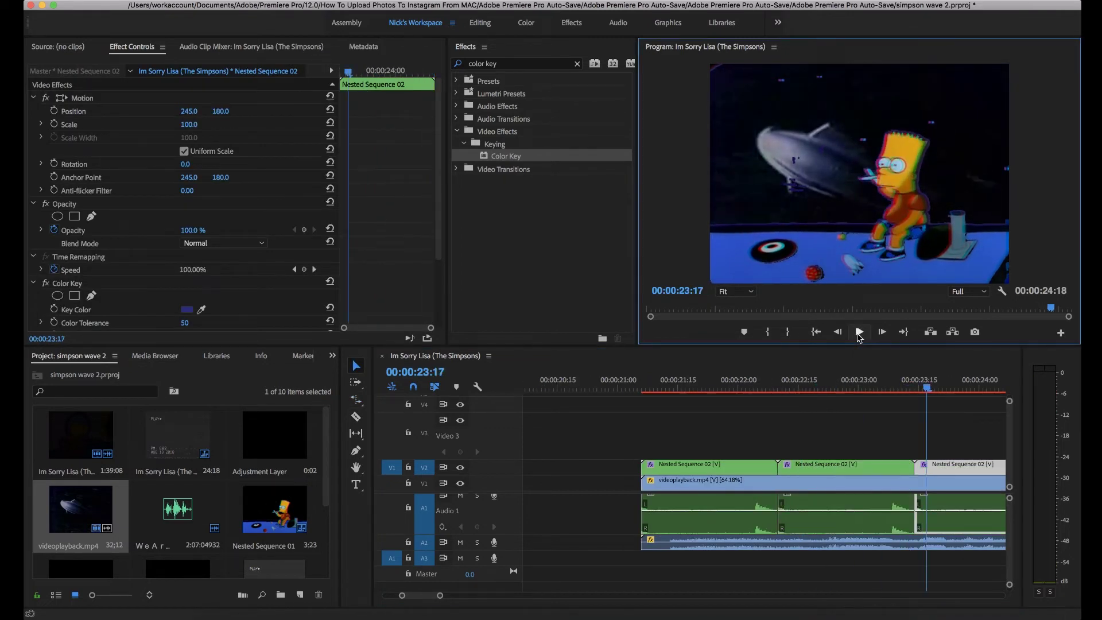
key(minus)
key(minus)
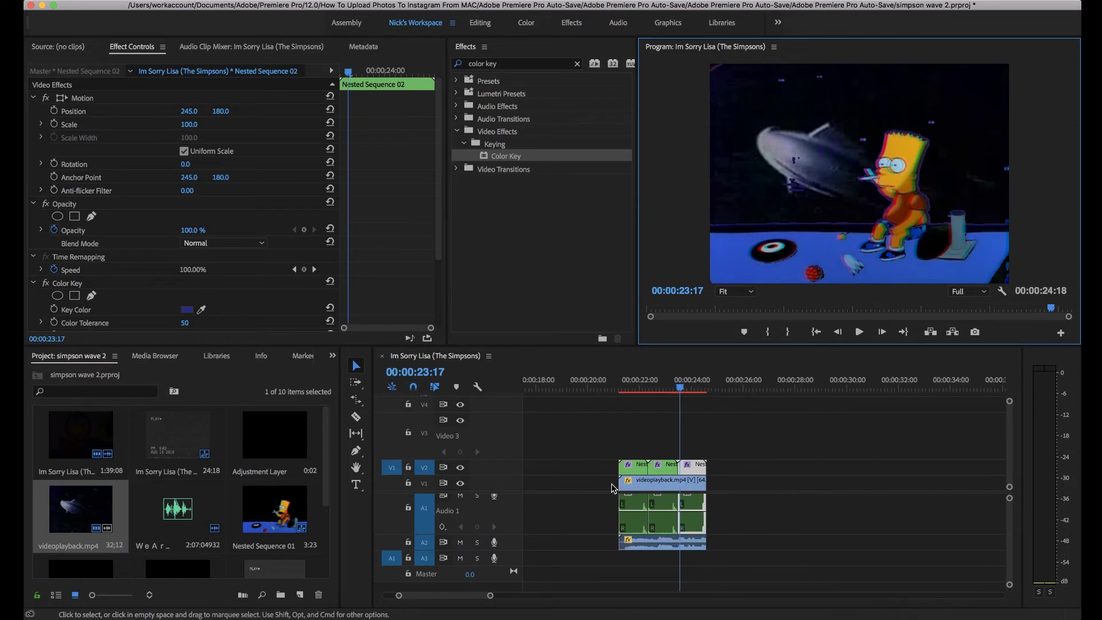
key(Home)
key(equal)
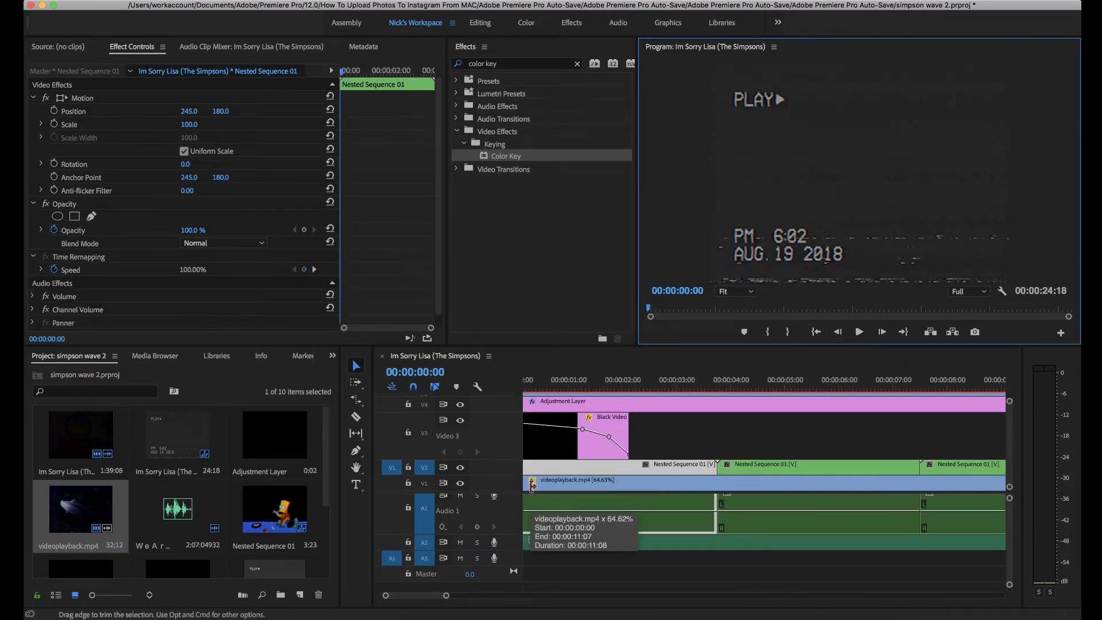
key(minus)
click(553, 383)
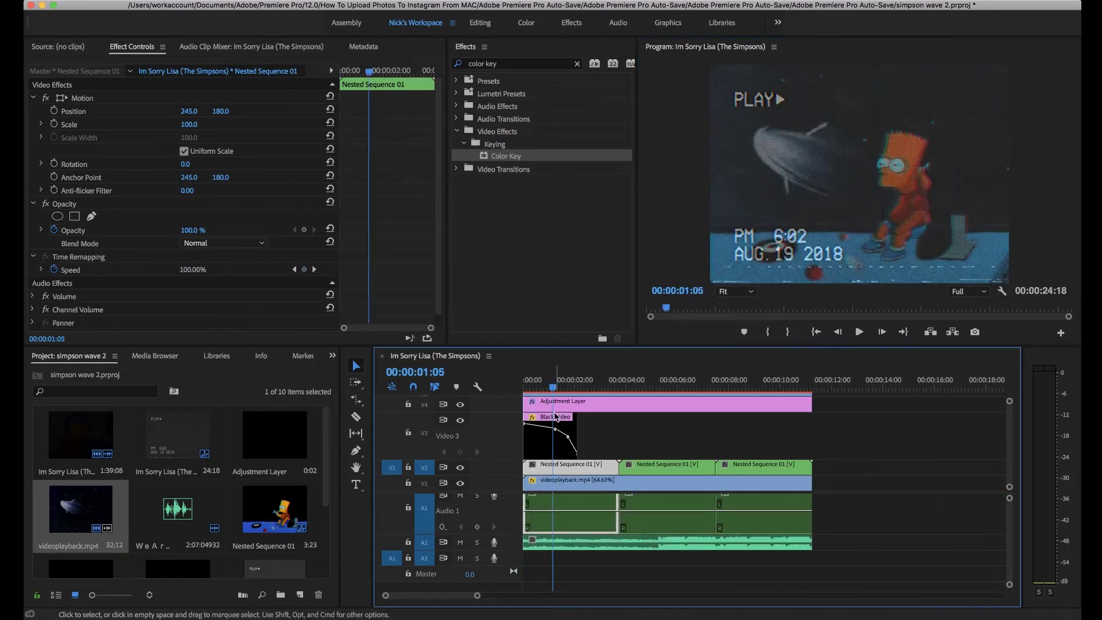
key(space)
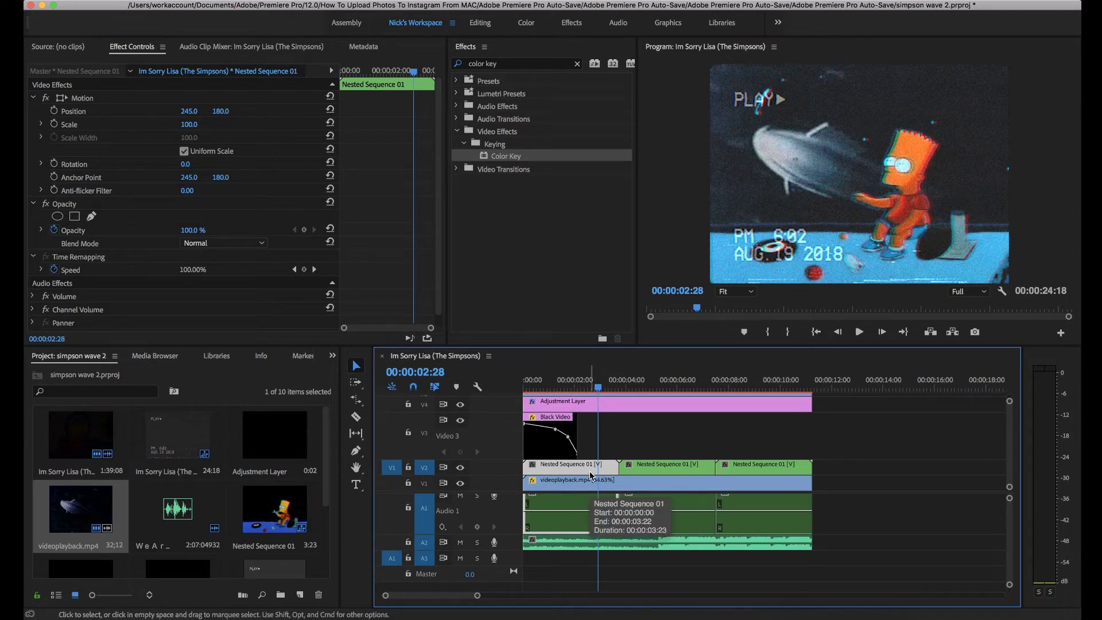
Reverse the first Nested Sequence 01 clip via Speed/Duration with Reverse Speed checked.
key(super+r)
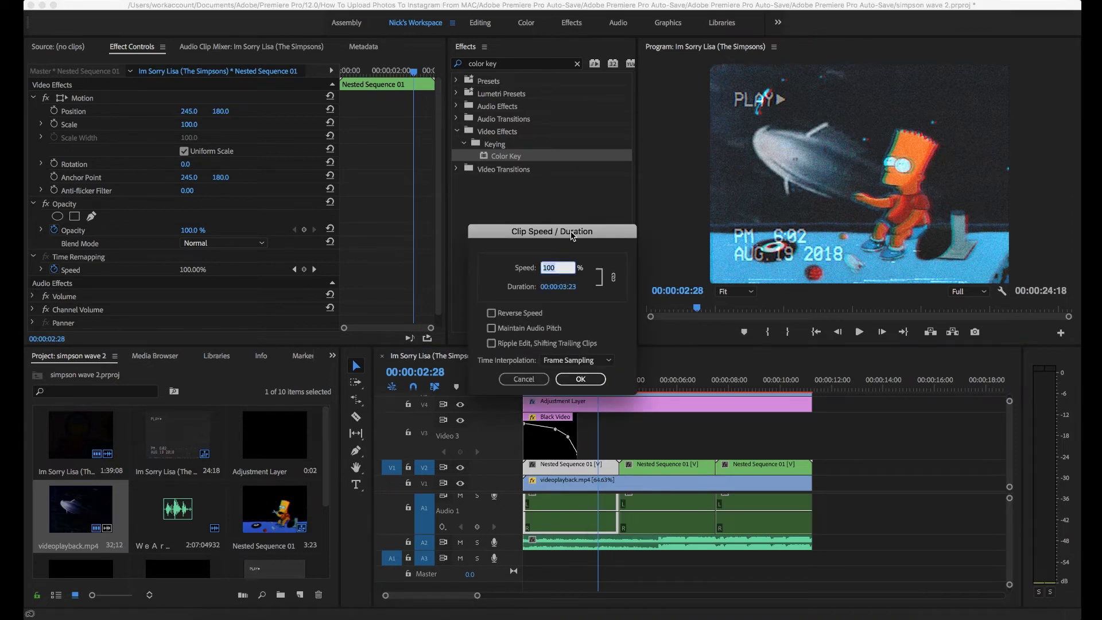
click(492, 313)
click(580, 379)
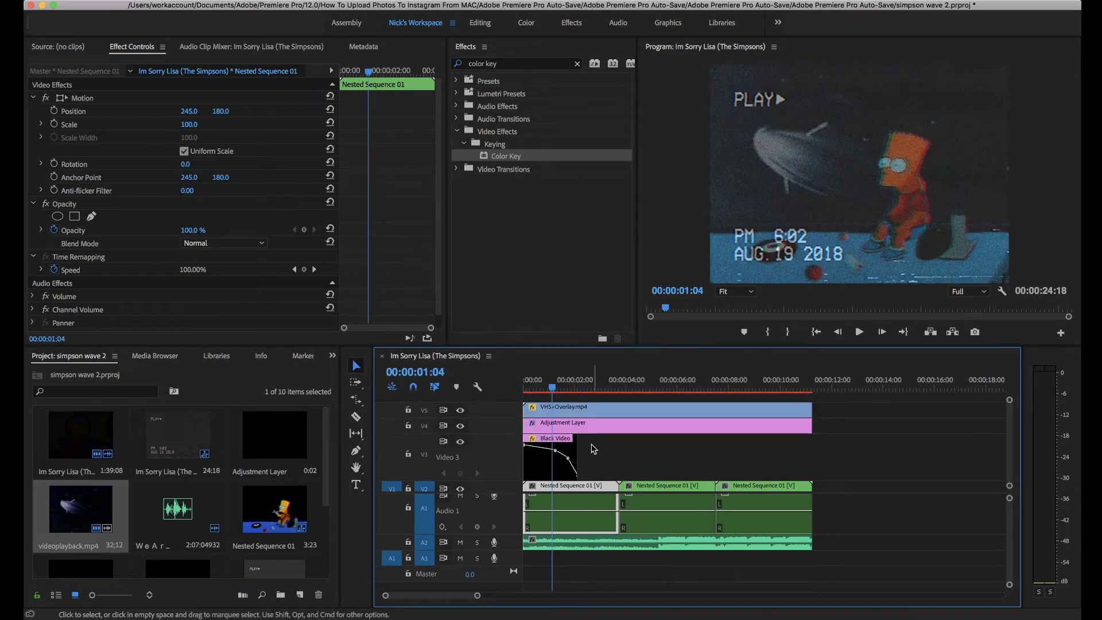
click(591, 428)
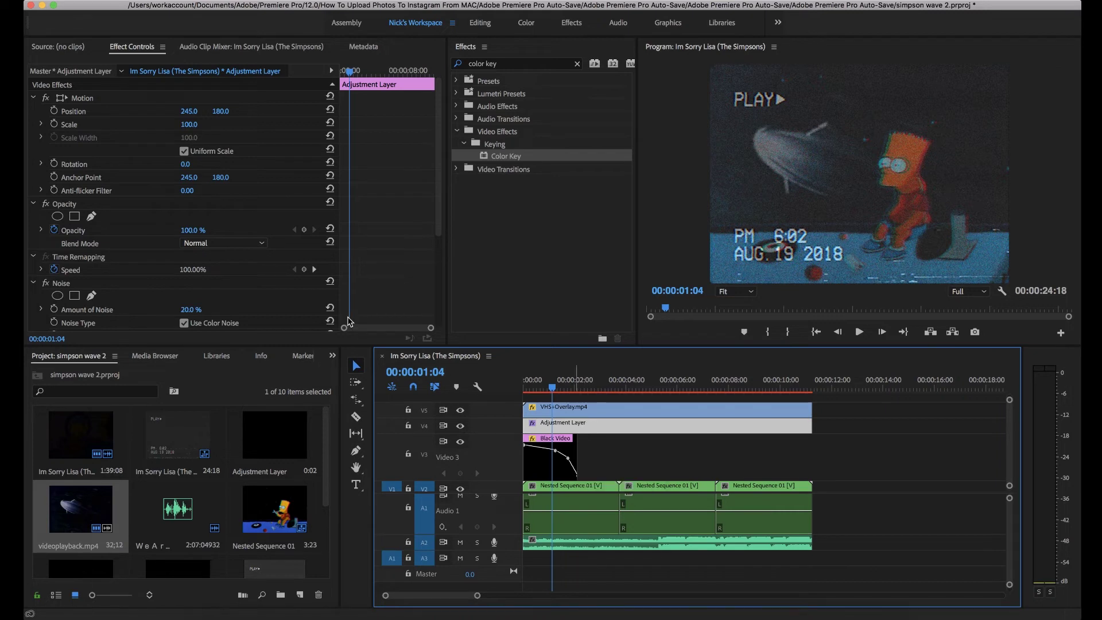
Select the adjustment layer's Noise effect in Effect Controls and scroll below it.
click(158, 284)
scroll(121, 279, down, 3)
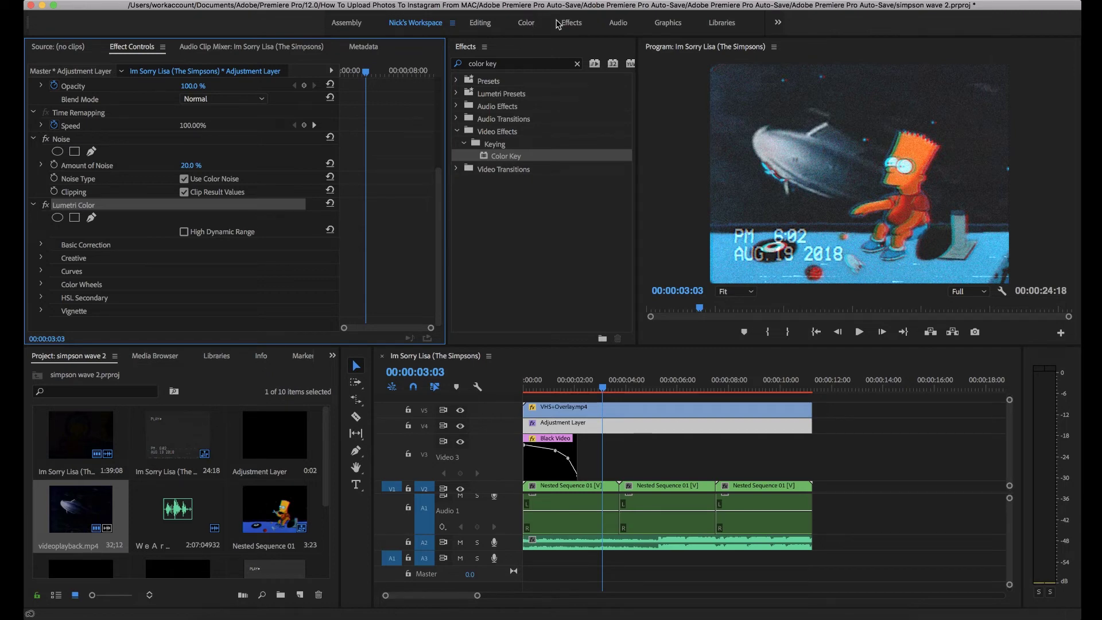
In the Color workspace, toggle the NCKVZR LUT look off and on to compare, then play back.
key(alt+shift+4)
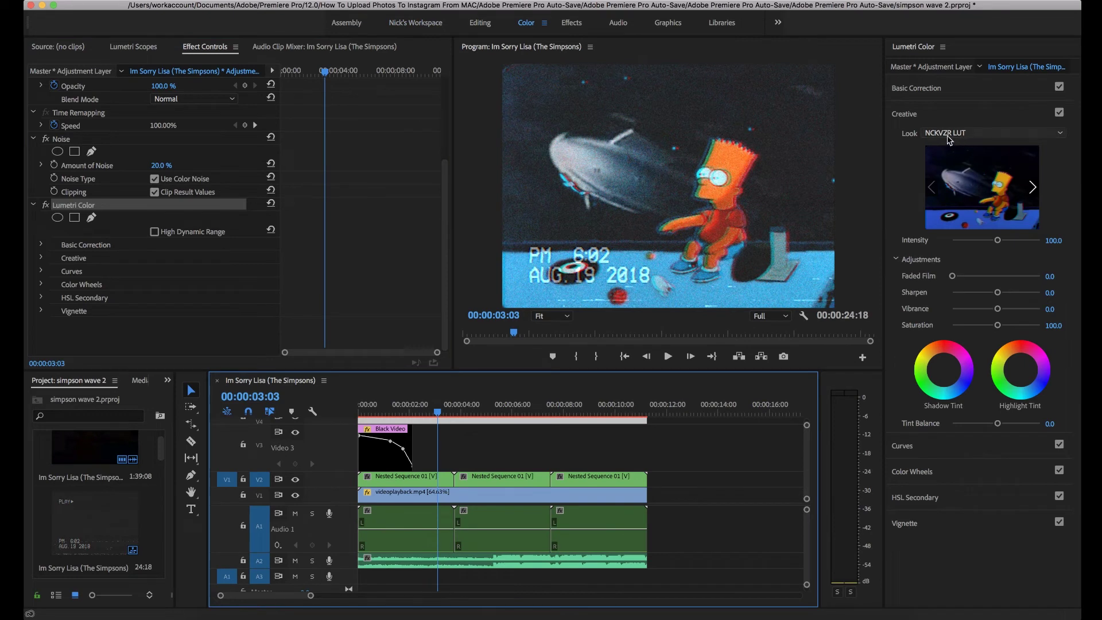
click(1059, 113)
click(1058, 112)
click(1059, 112)
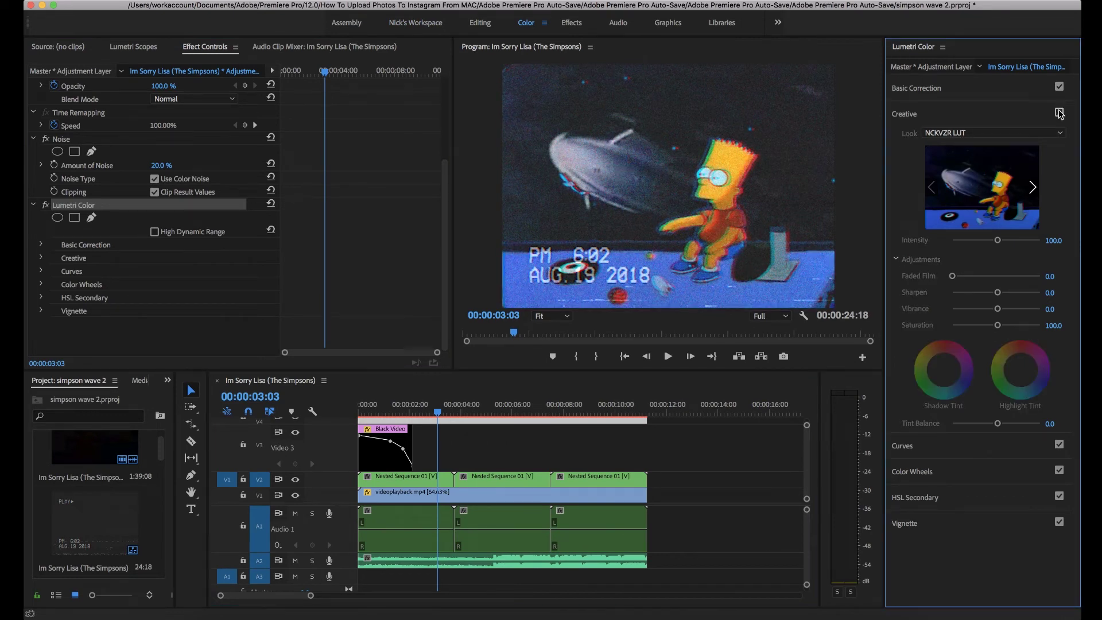
click(1059, 113)
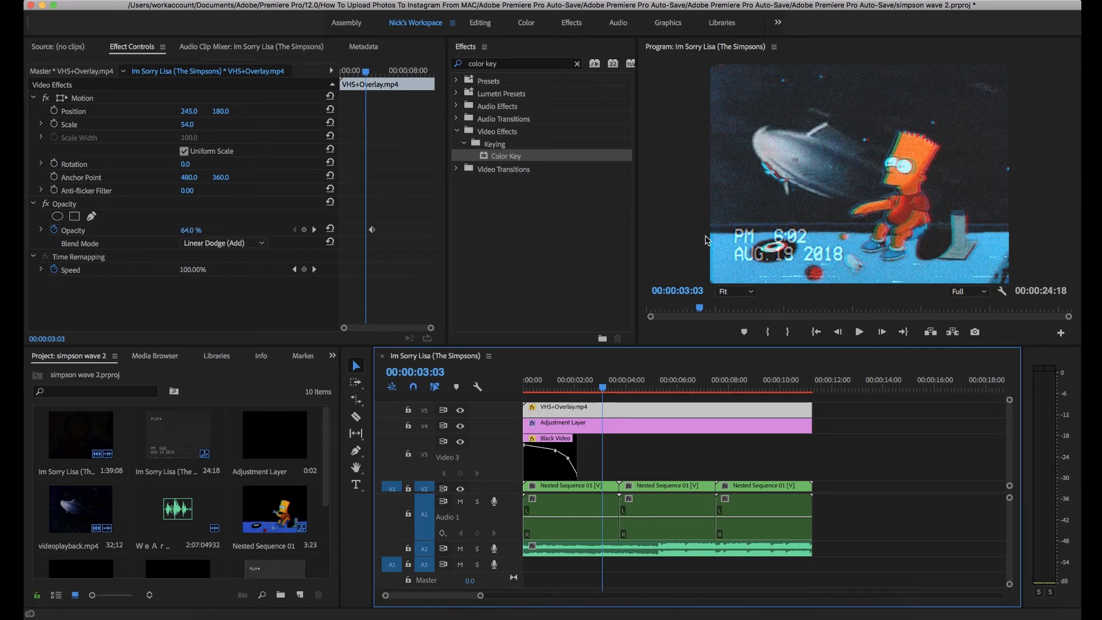
key(space)
key(space)
Select the WeAreMachines music clip on A2, then scrub back and select the Black Video fade-in clip.
click(640, 549)
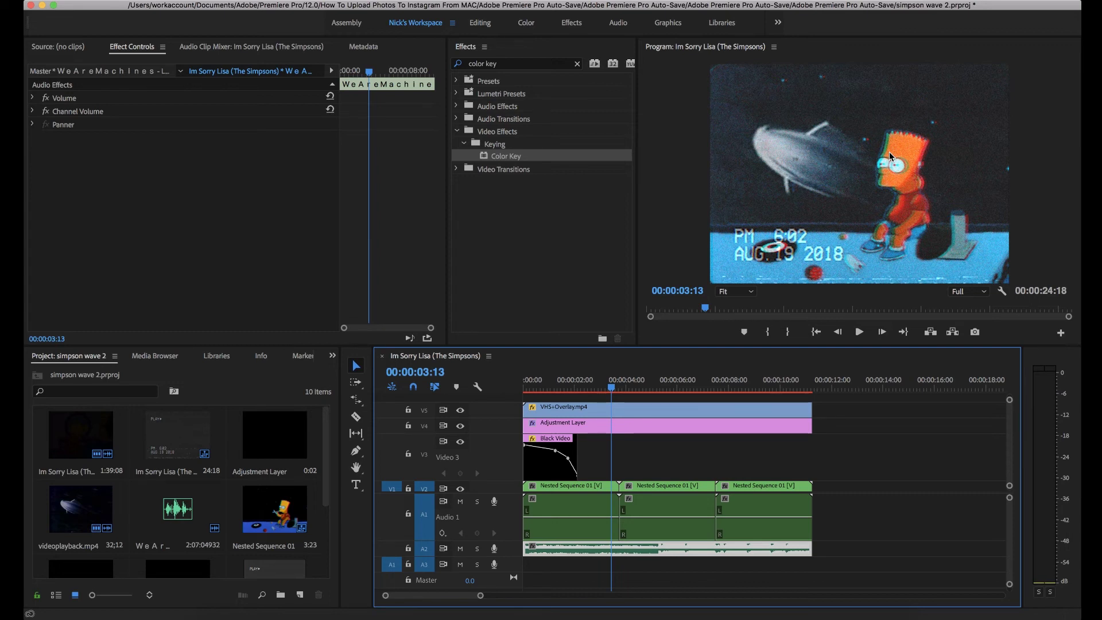
drag(543, 382, 534, 465)
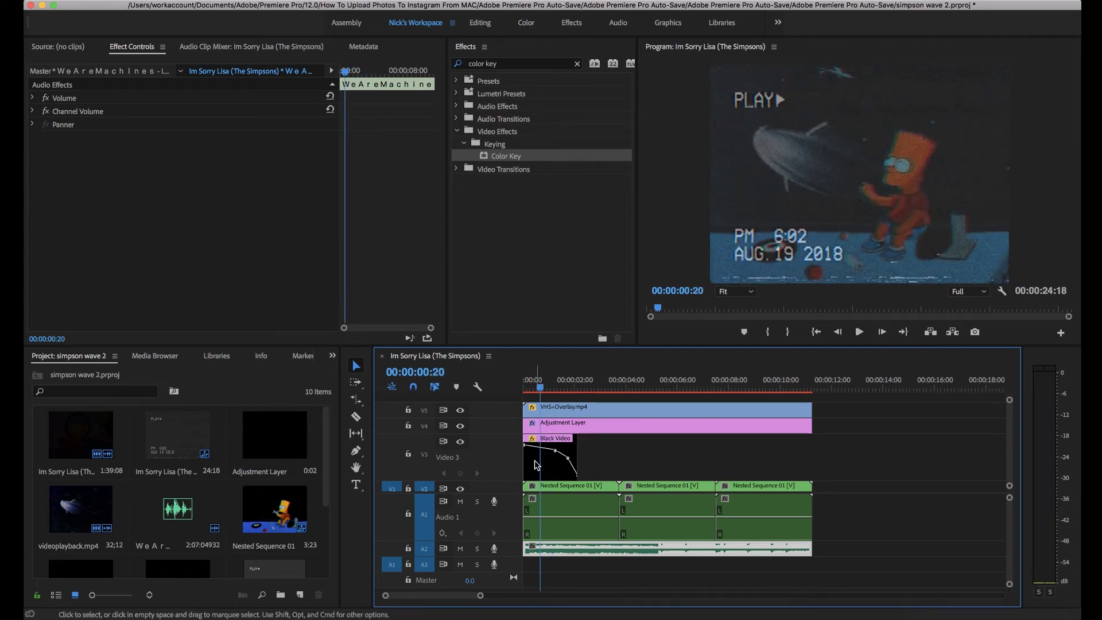
click(535, 465)
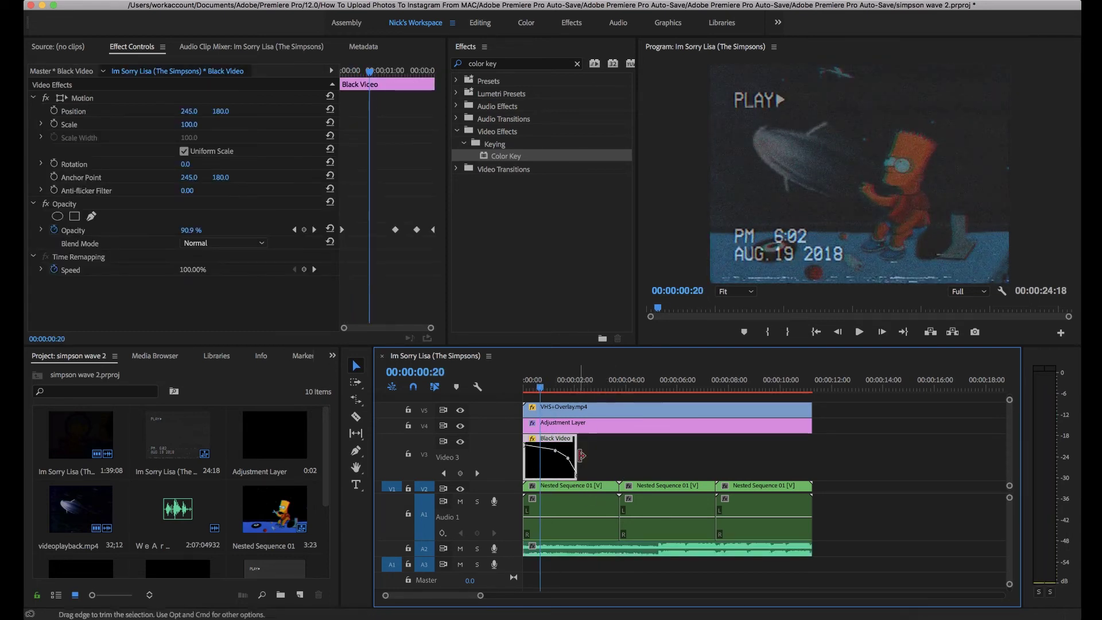